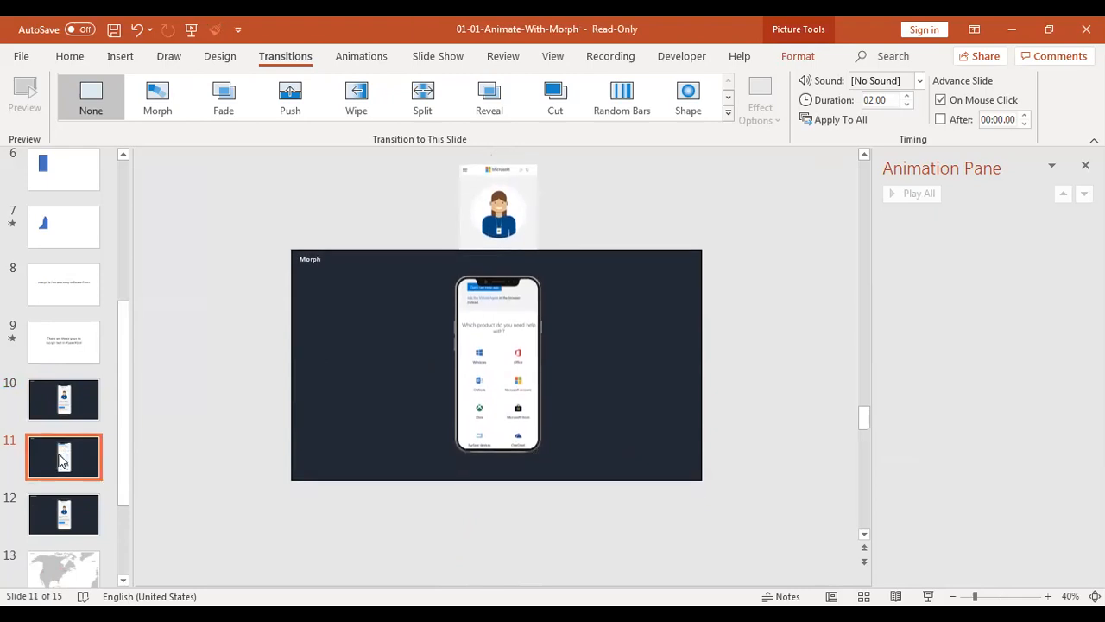
Step: Apply the Morph transition to slide 11 and go back to slide 10
click(164, 98)
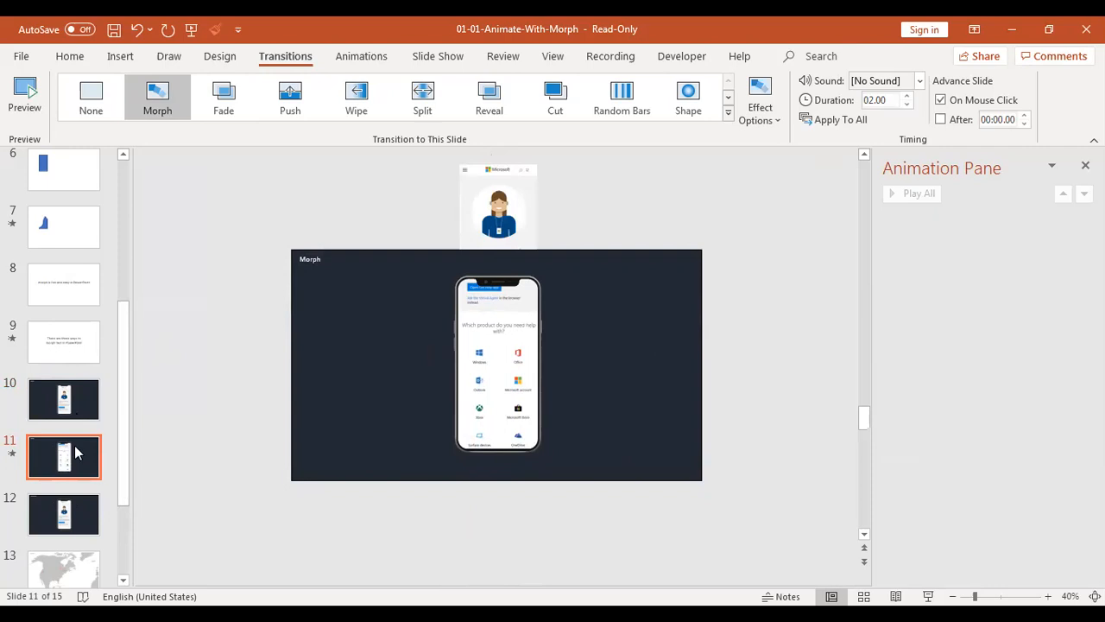
click(66, 406)
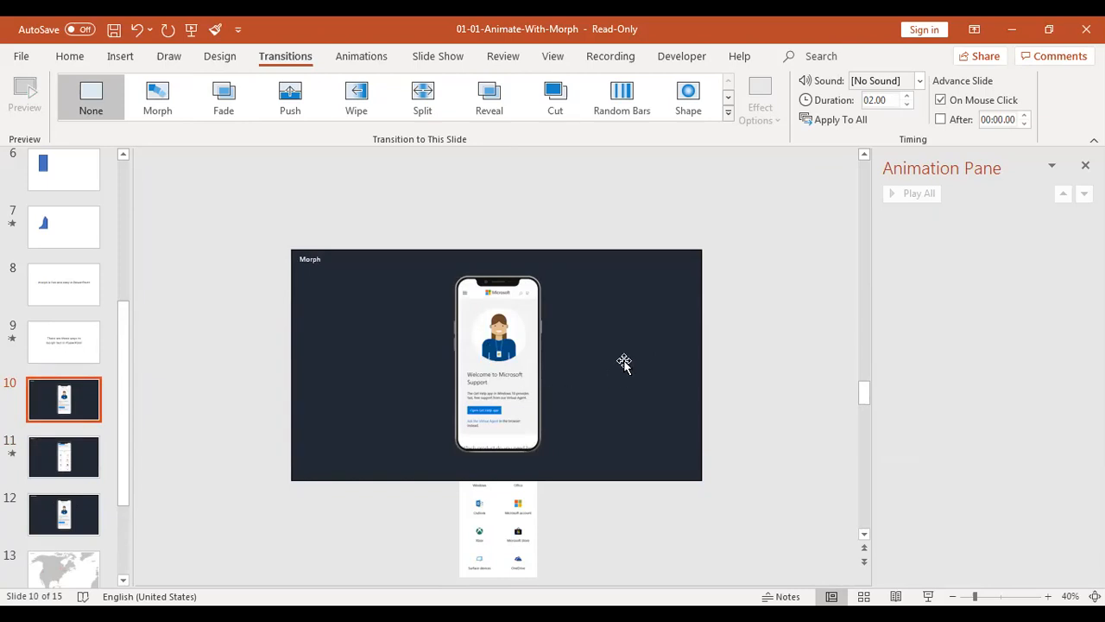
key(Up)
key(Down)
Step: Shift the dark background shape on slide 10 to the left so its solid area lies under the phone frame
click(1039, 595)
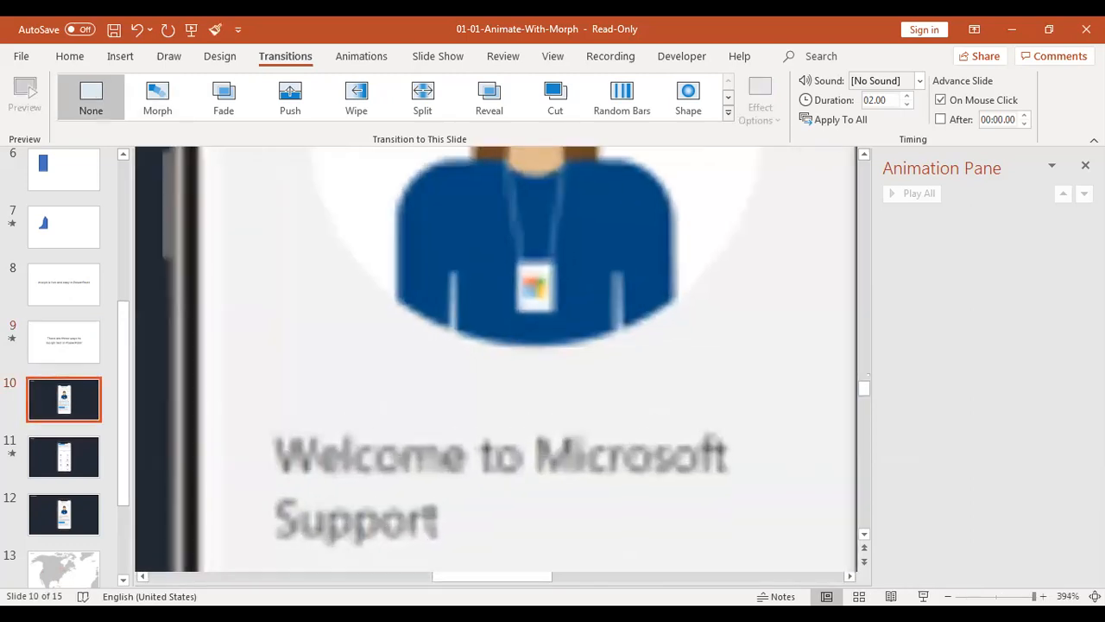
drag(1033, 596, 995, 596)
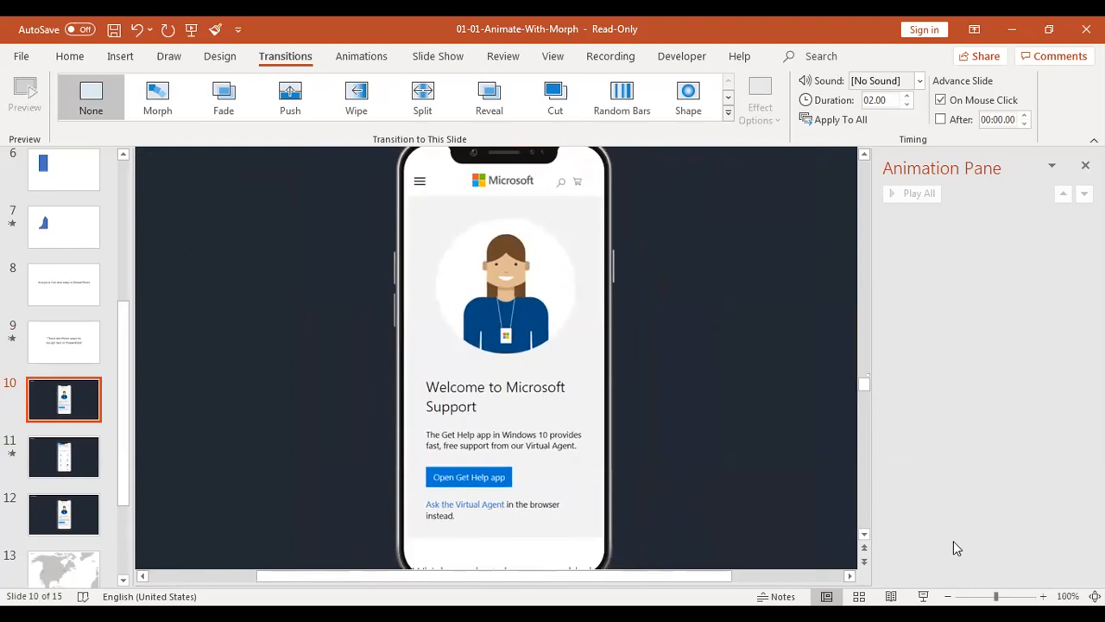
scroll(701, 328, down, 4)
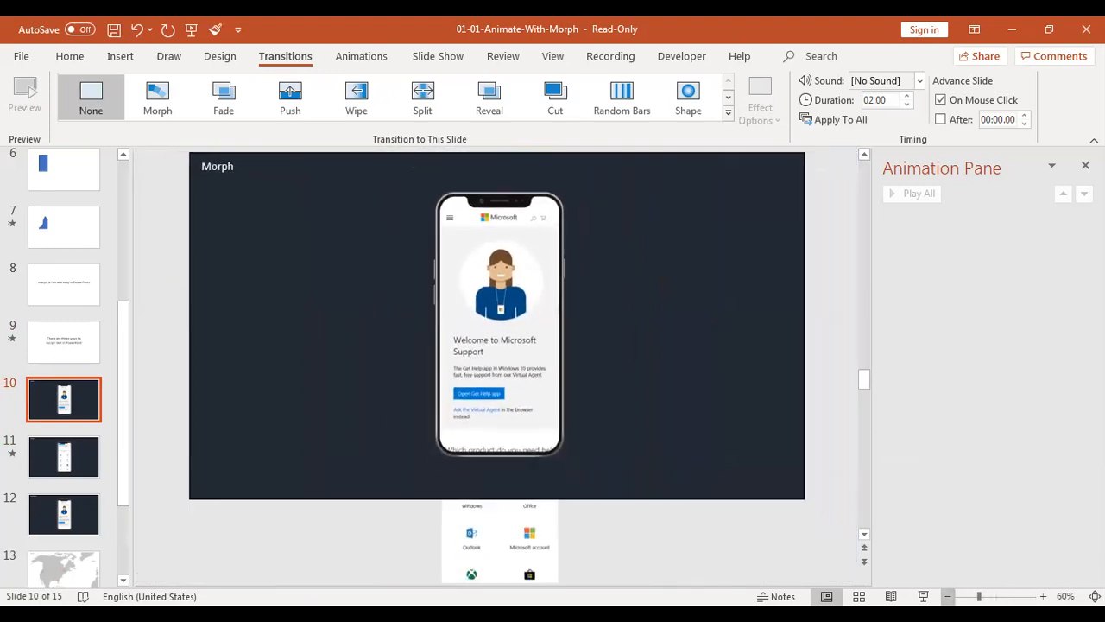
mouse_move(683, 310)
mouse_down()
mouse_move(677, 336)
mouse_move(621, 362)
mouse_move(562, 327)
mouse_move(547, 346)
mouse_move(596, 438)
mouse_move(572, 436)
mouse_up()
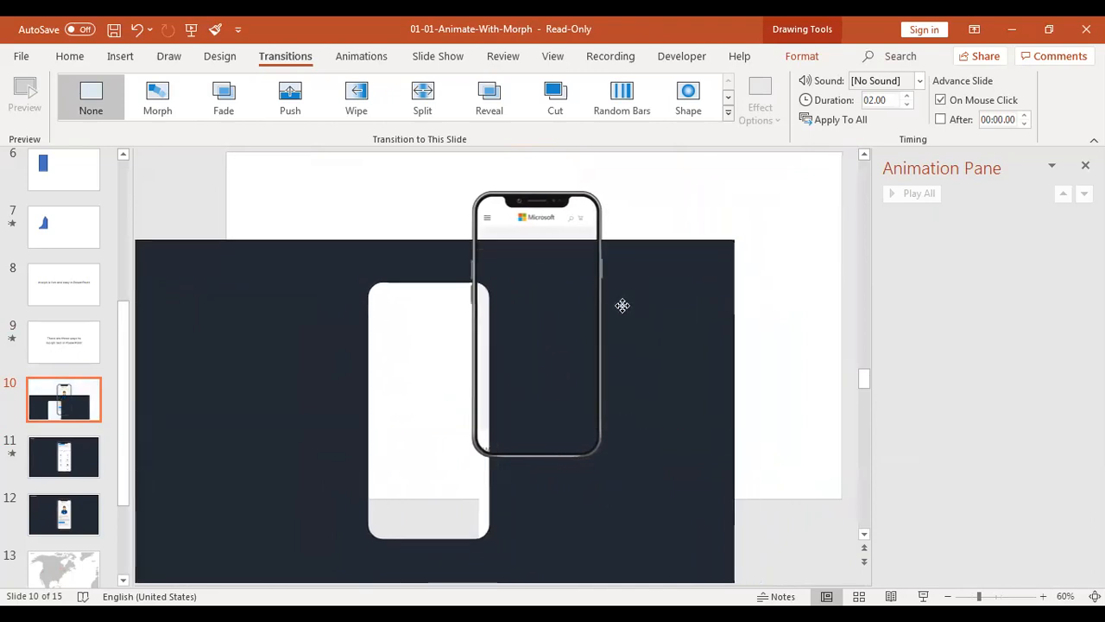
drag(622, 304, 585, 239)
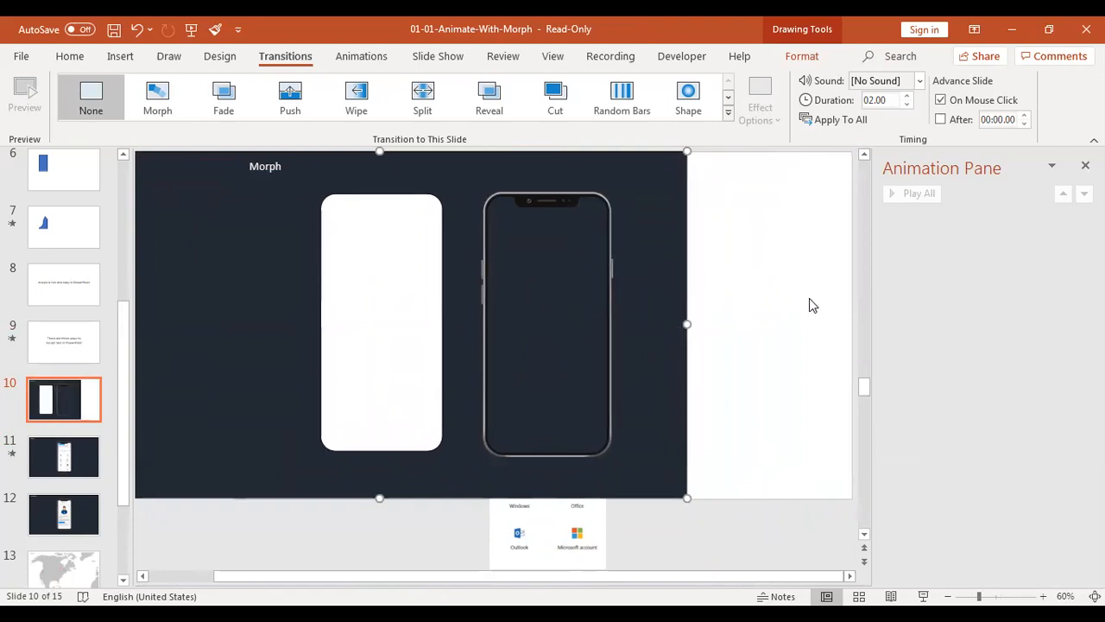
drag(657, 239, 672, 382)
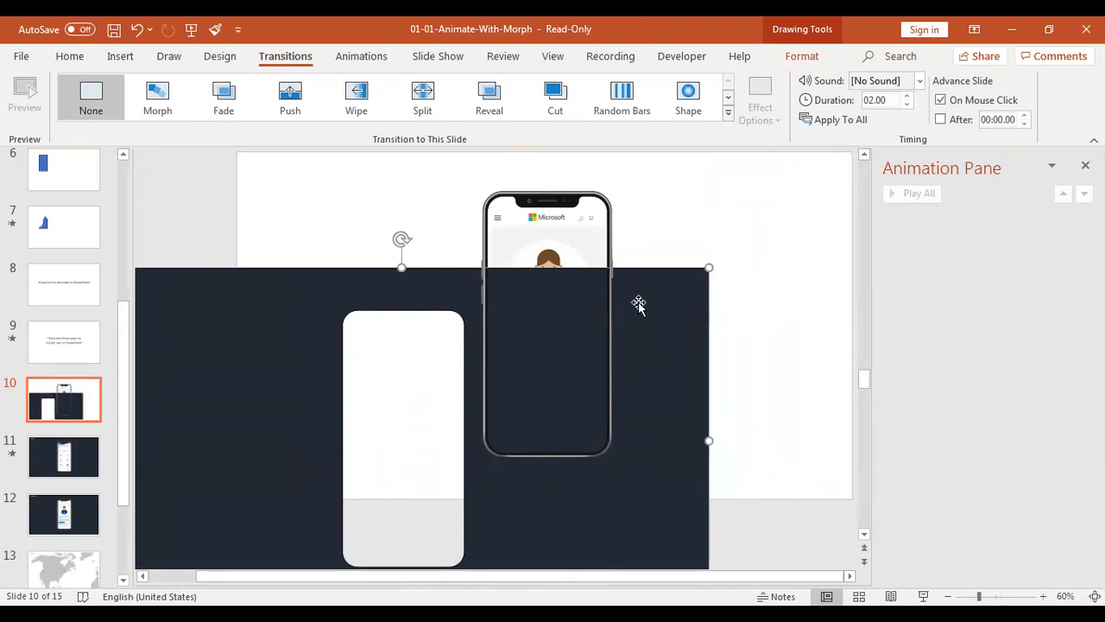
click(593, 228)
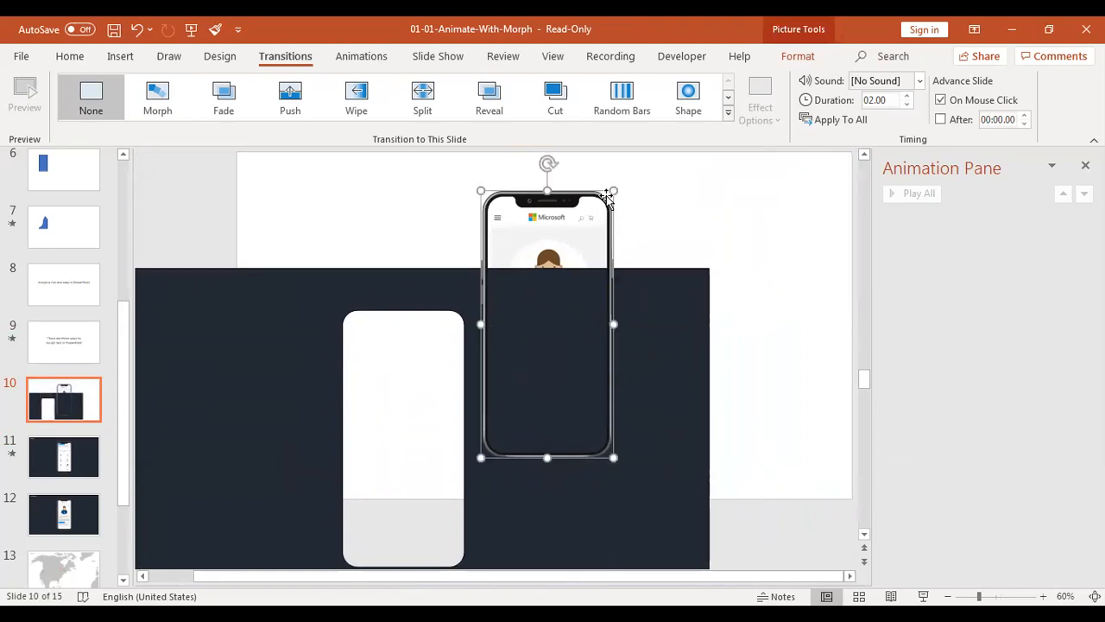
drag(648, 358, 626, 252)
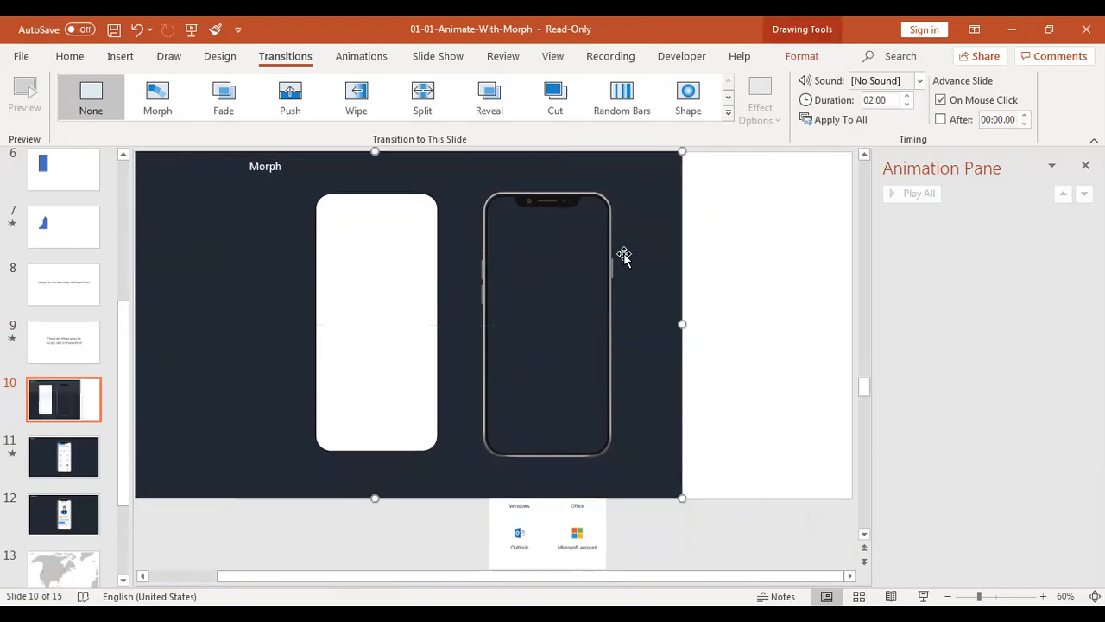
Step: Duplicate the phone frame picture and place the copy on the white slide area beside the dark background
click(560, 371)
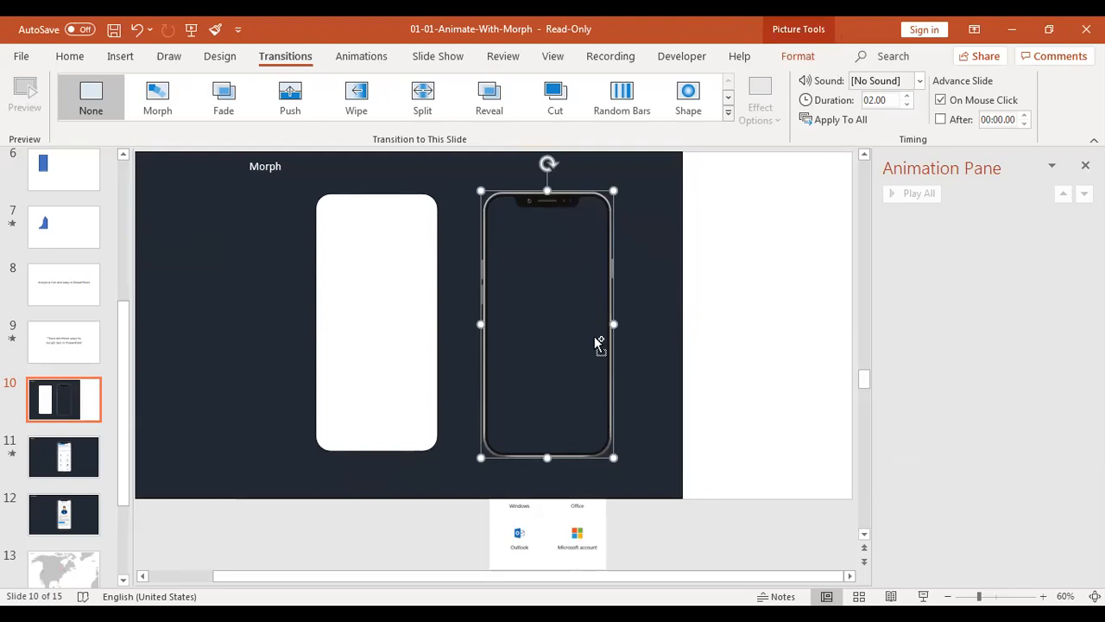
key(ctrl+v)
drag(599, 345, 816, 328)
click(597, 330)
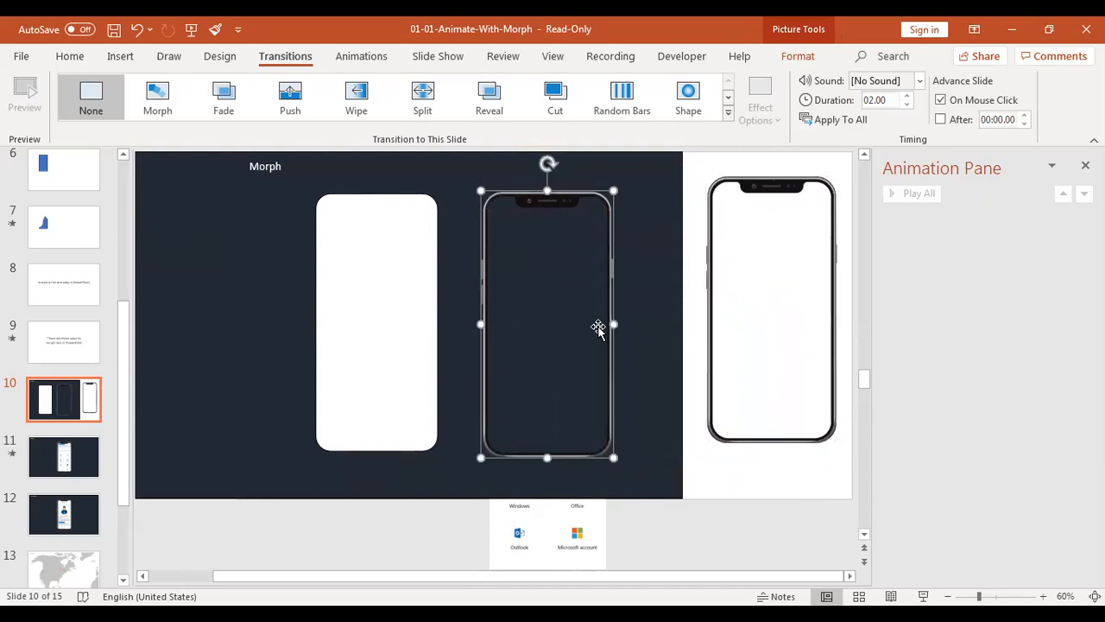
click(656, 350)
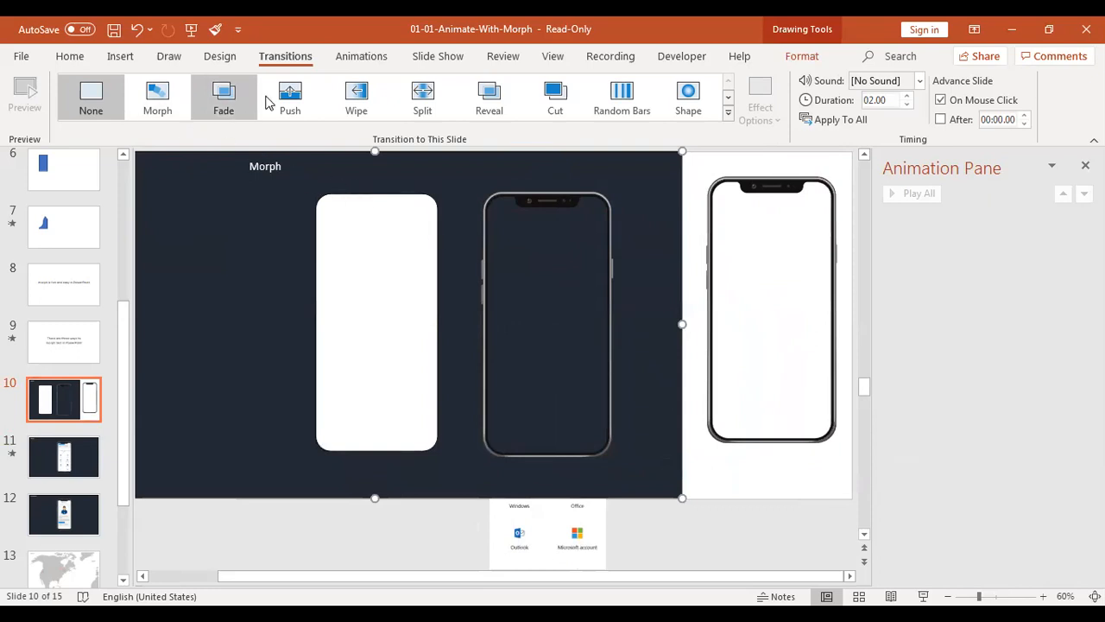
click(809, 61)
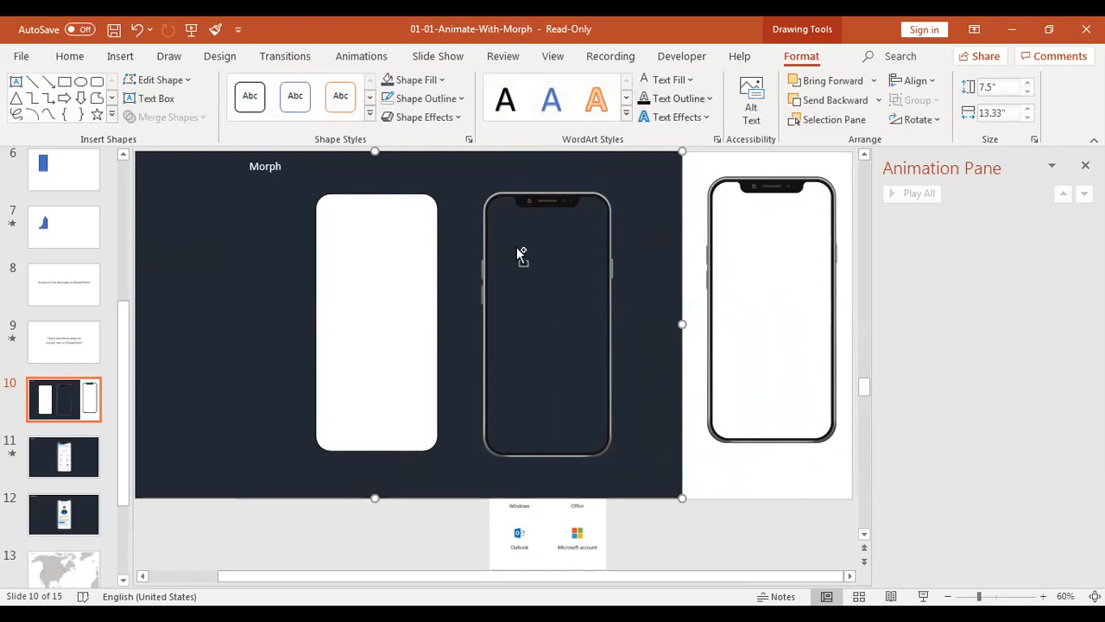
click(486, 266)
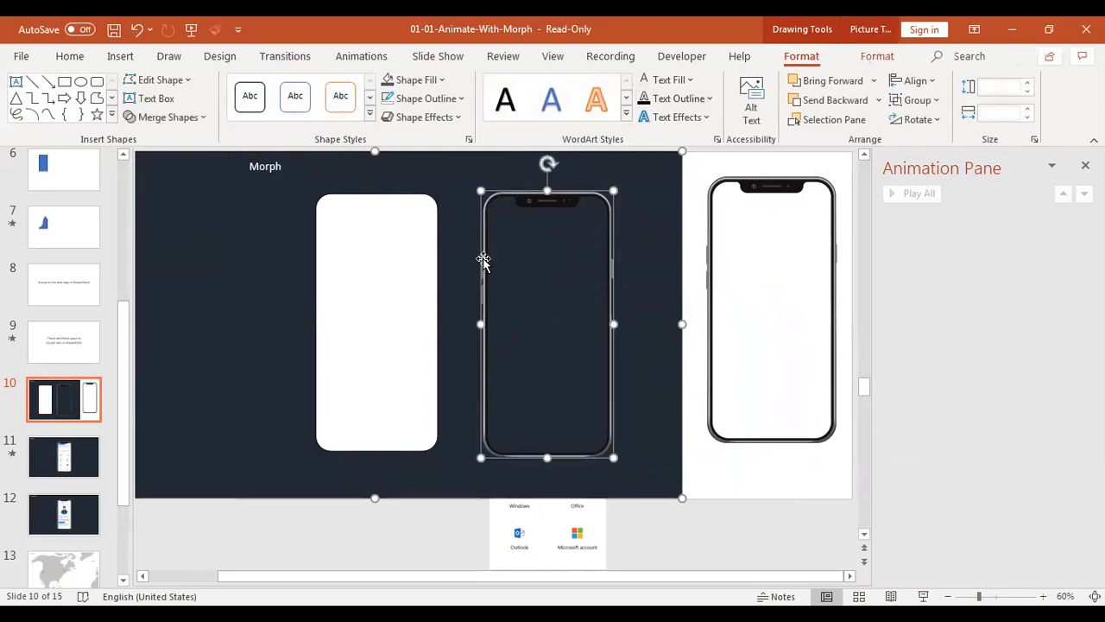
click(204, 123)
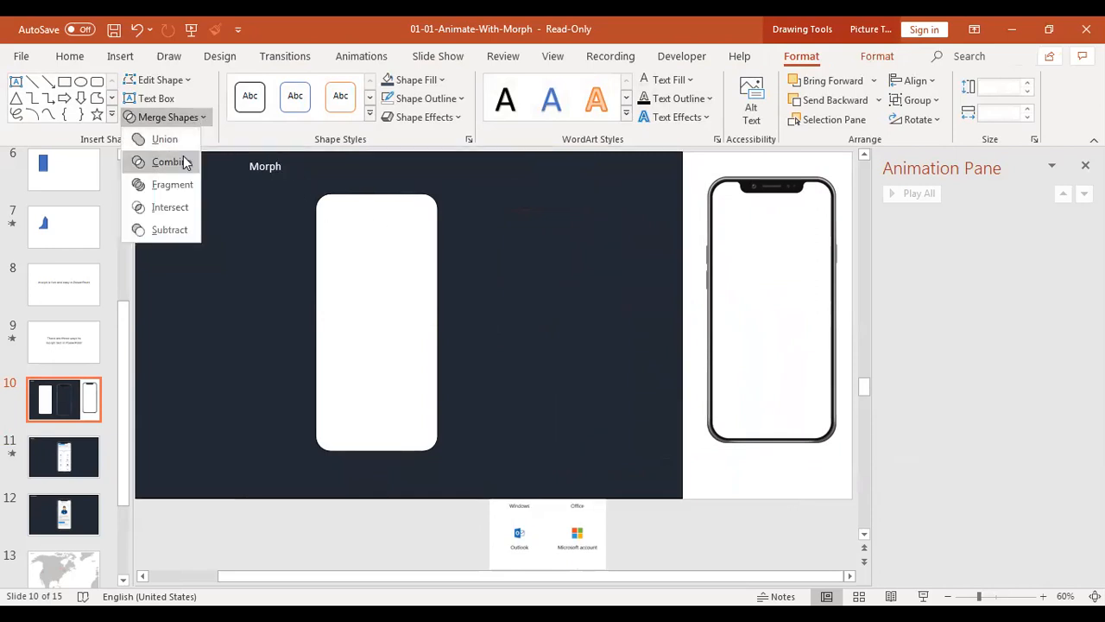
click(176, 228)
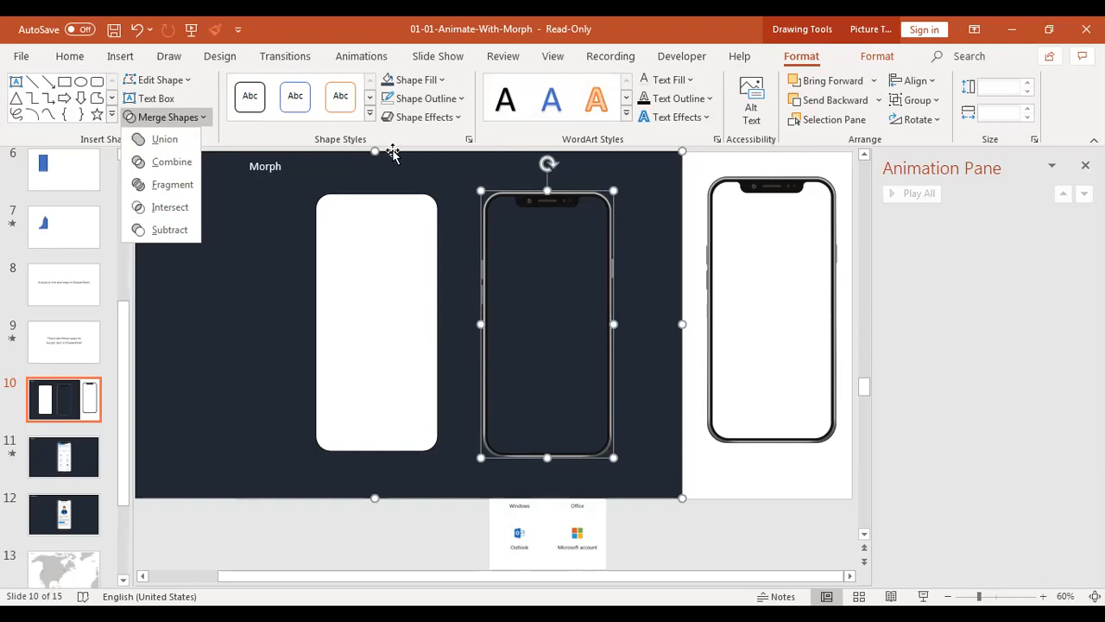
click(370, 113)
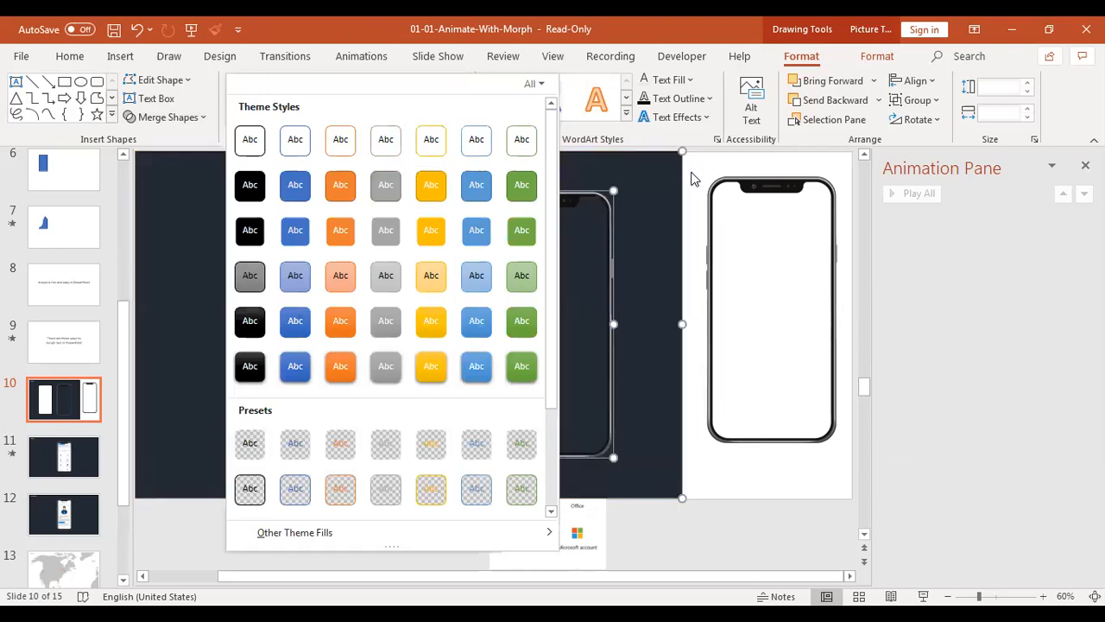
click(691, 179)
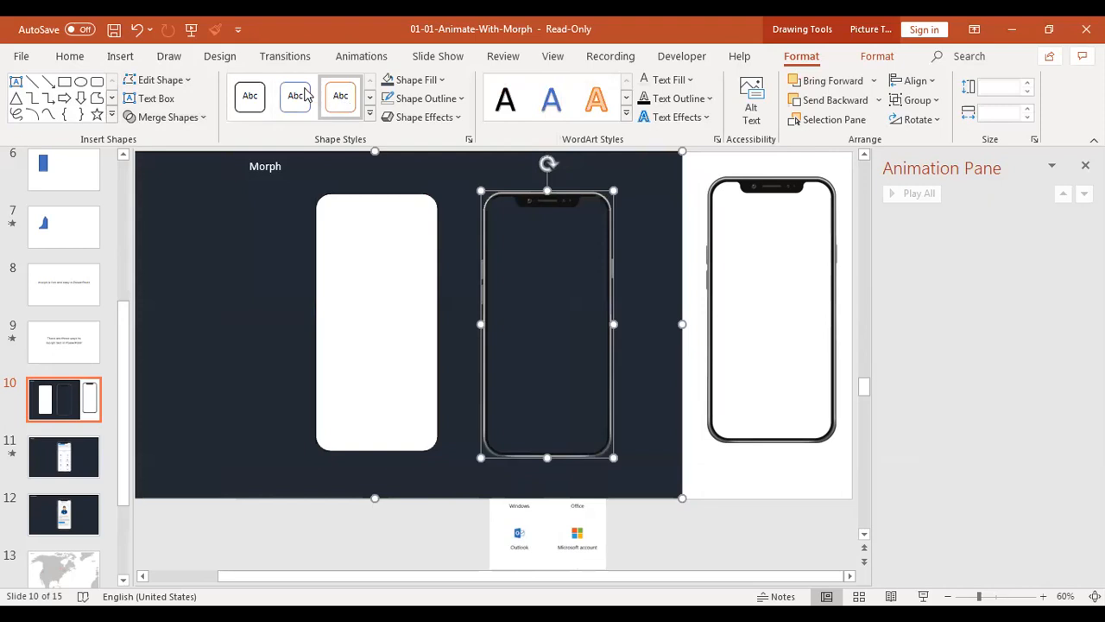
Step: Draw a rounded rectangle about 5.77" high and 2.66" wide over the phone frame on the dark background
click(120, 56)
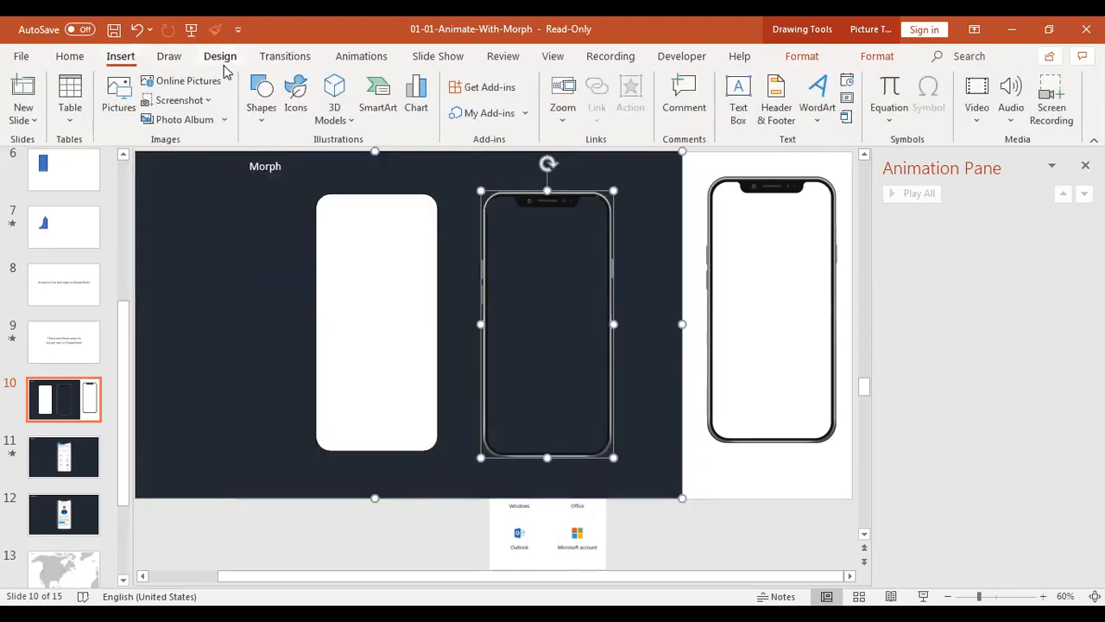
click(266, 100)
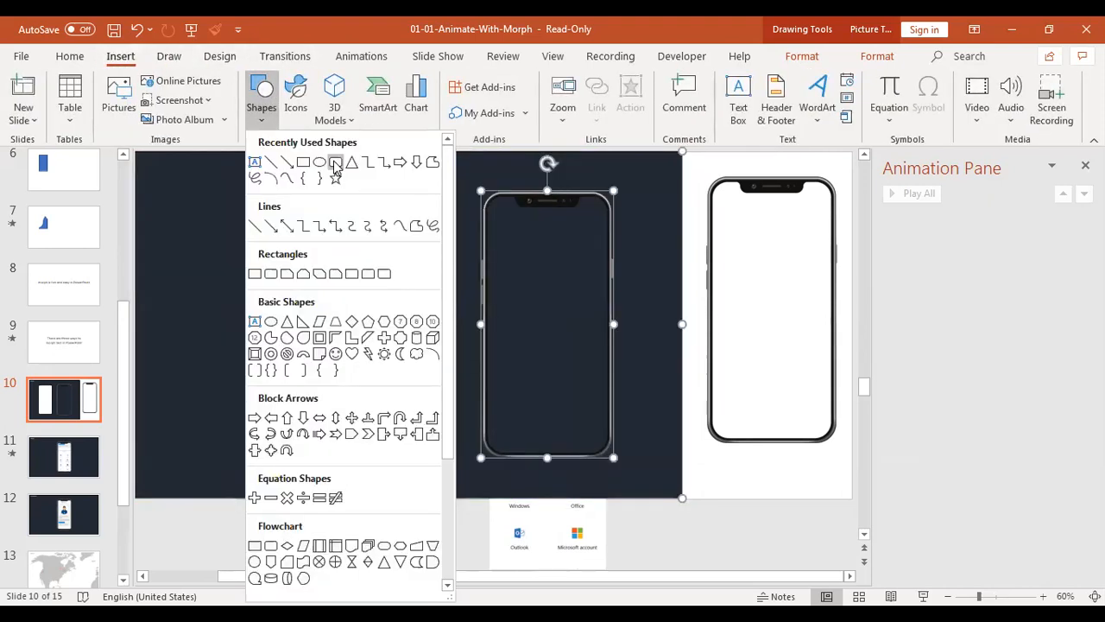
click(335, 164)
mouse_move(489, 195)
mouse_down()
mouse_move(523, 249)
mouse_move(607, 457)
mouse_up()
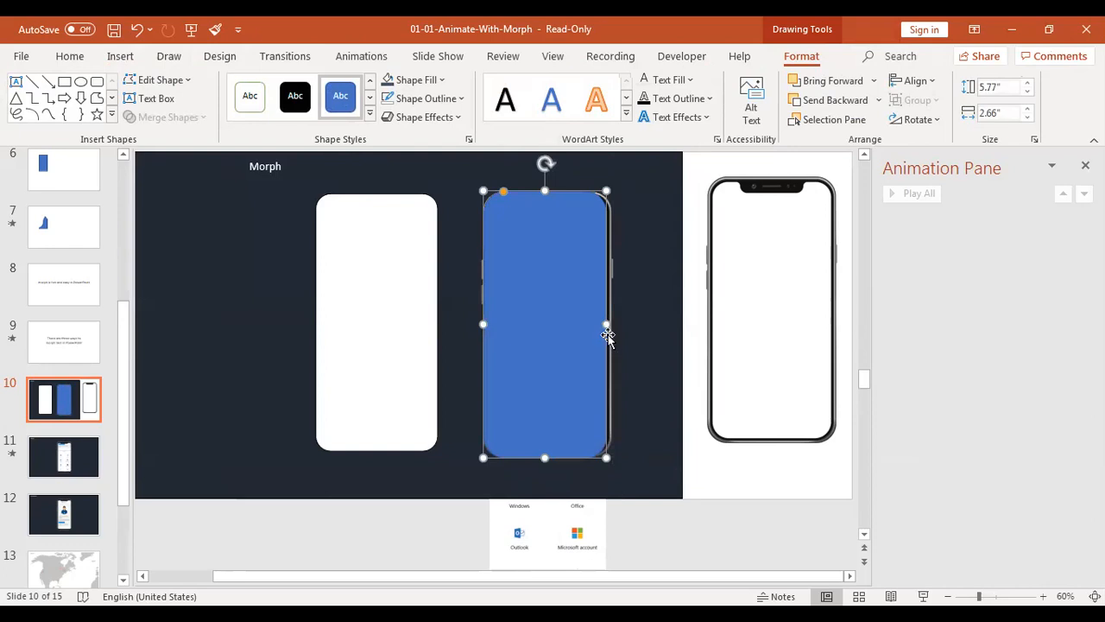
Step: Nudge the blue rounded rectangle into line with the phone frame and slightly reduce its corner rounding
drag(604, 323, 572, 322)
key(ctrl+Right)
key(ctrl+Right)
key(ctrl+Right)
key(ctrl+Right)
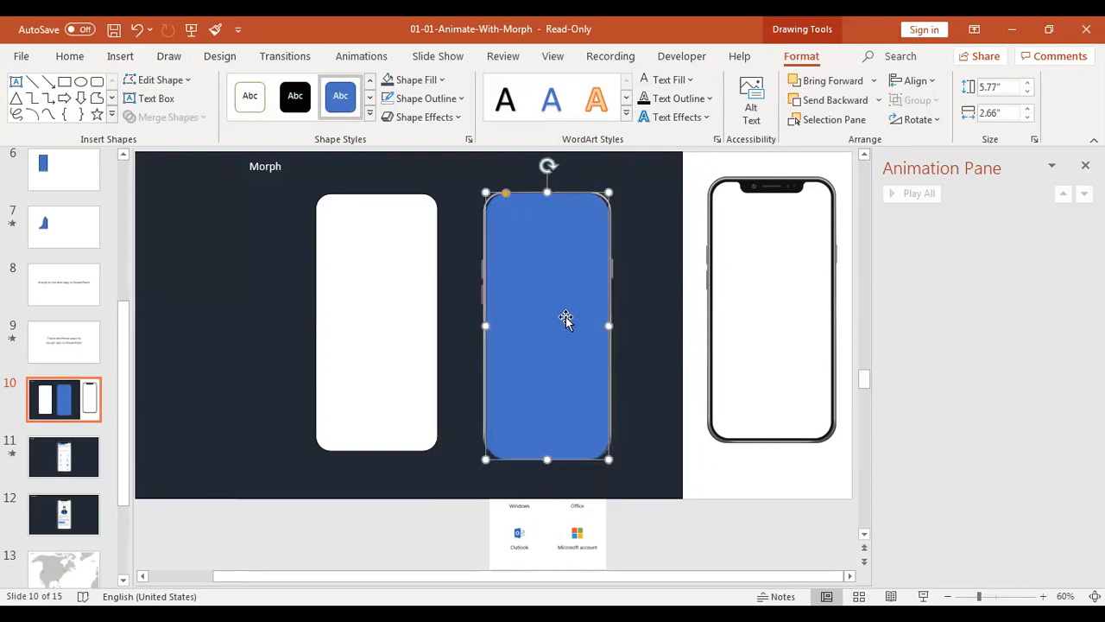
drag(506, 196, 502, 195)
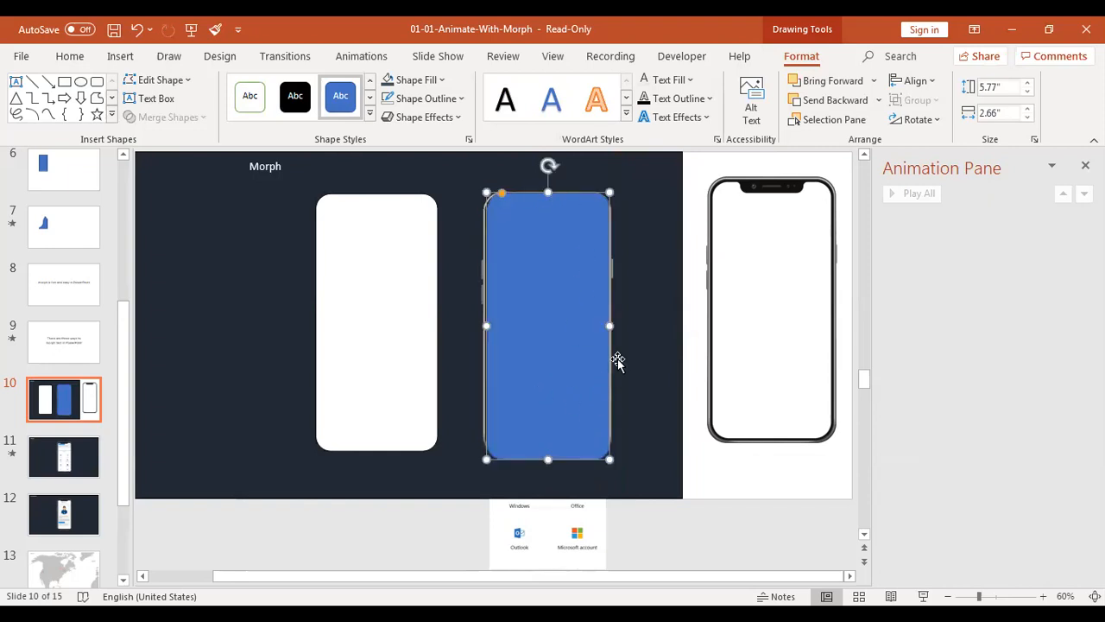
Step: Subtract the blue rounded rectangle from the dark background shape to cut a second phone-screen opening
click(651, 317)
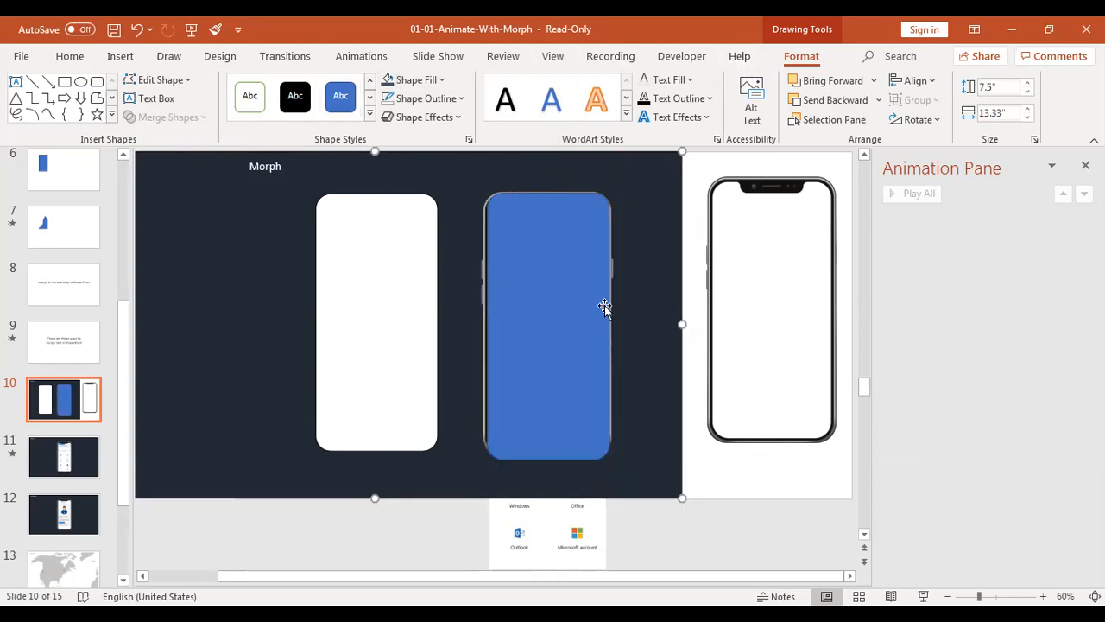
shift+click(540, 343)
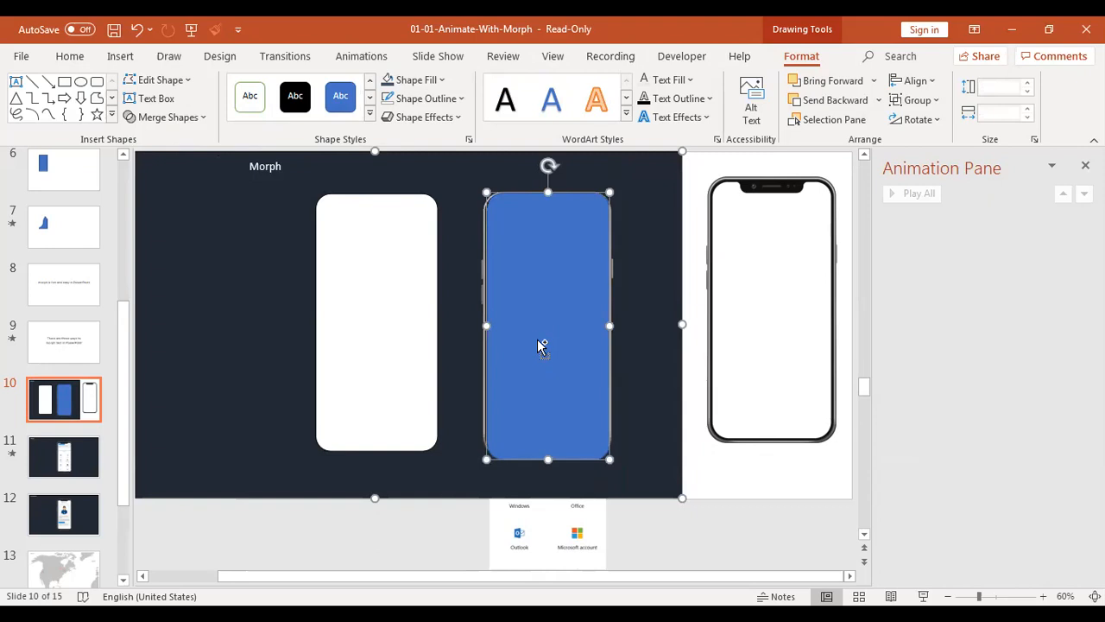
click(206, 126)
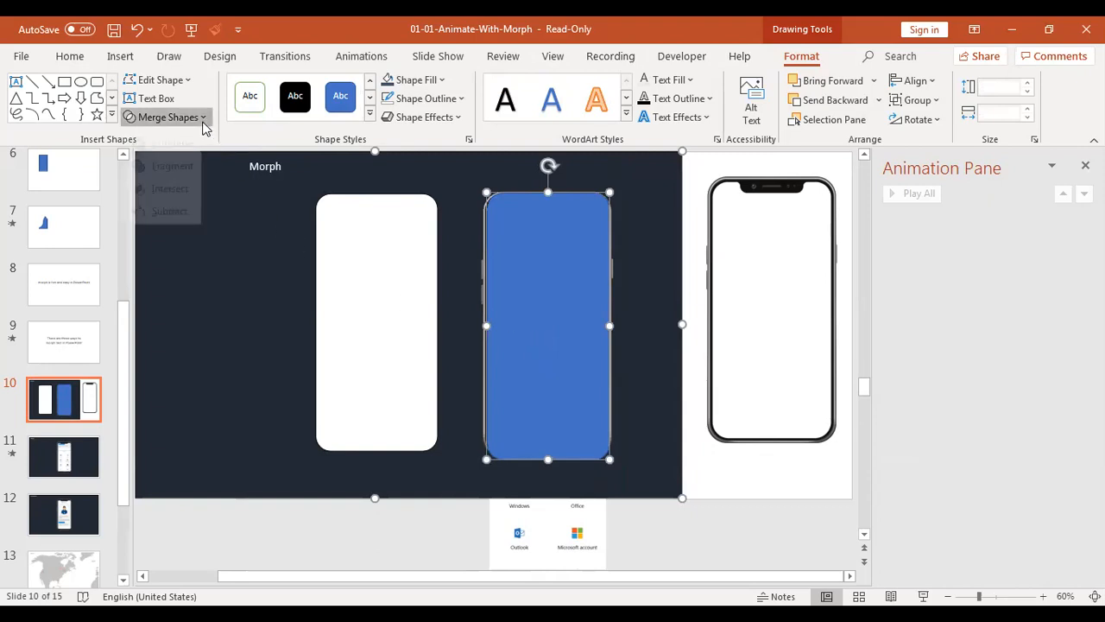
click(153, 231)
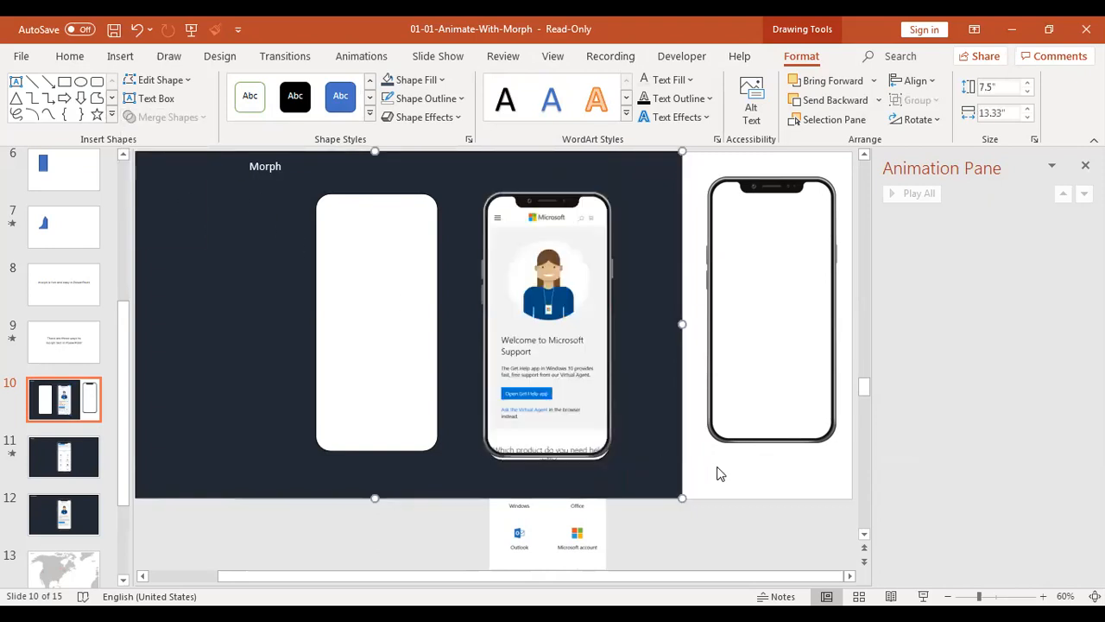
click(735, 477)
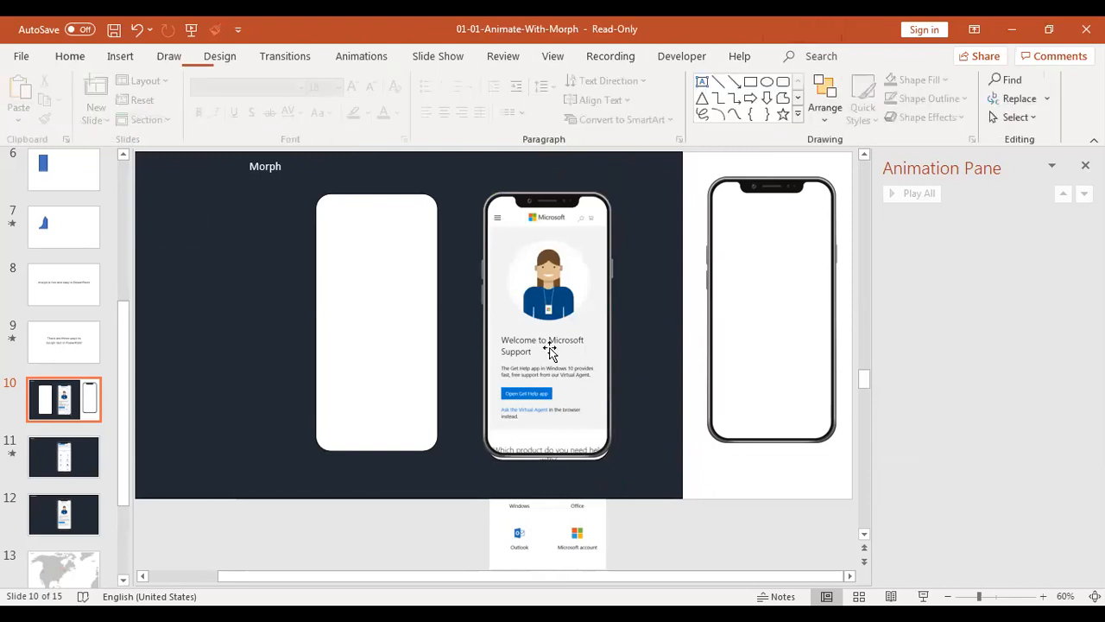
Step: Pull the dark background, phone frame and app screenshot apart, and undo the frame and screenshot moves
mouse_move(644, 328)
mouse_down()
mouse_move(609, 346)
mouse_move(540, 335)
mouse_move(575, 345)
mouse_move(569, 325)
mouse_move(565, 333)
mouse_move(644, 322)
mouse_move(651, 456)
mouse_move(438, 437)
mouse_move(420, 377)
mouse_up()
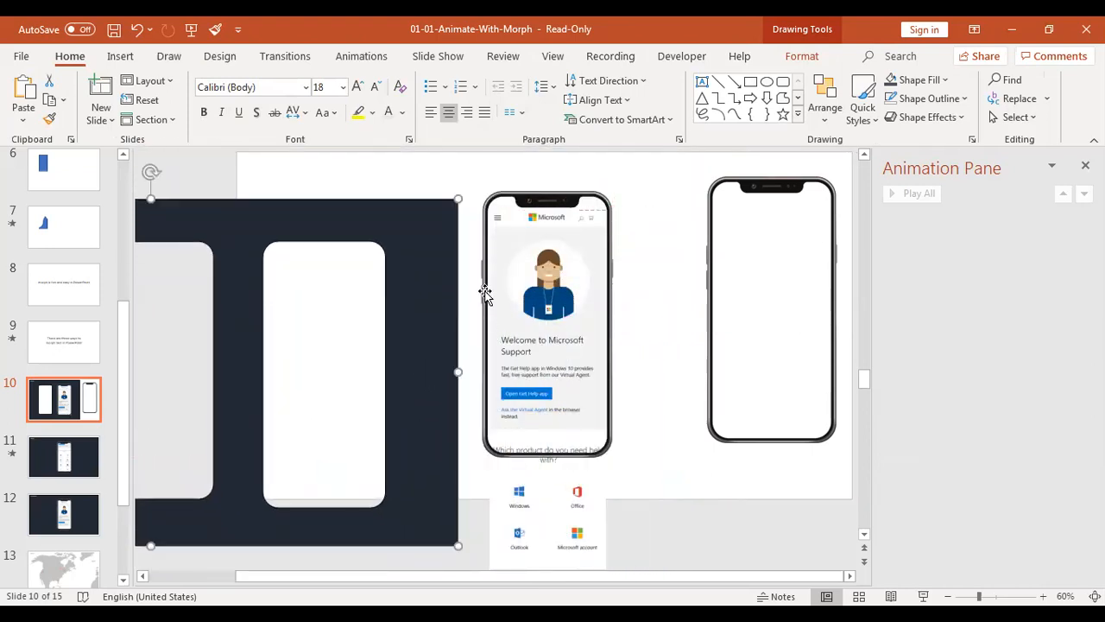
mouse_move(539, 300)
mouse_down()
mouse_move(602, 308)
mouse_move(656, 286)
mouse_move(534, 285)
mouse_up()
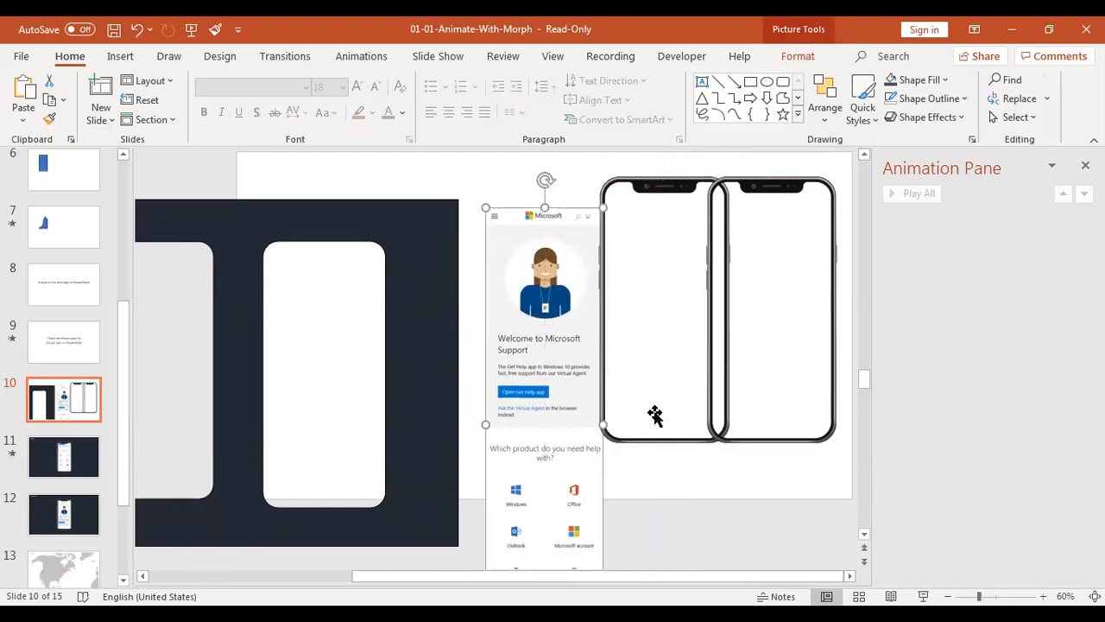
click(660, 386)
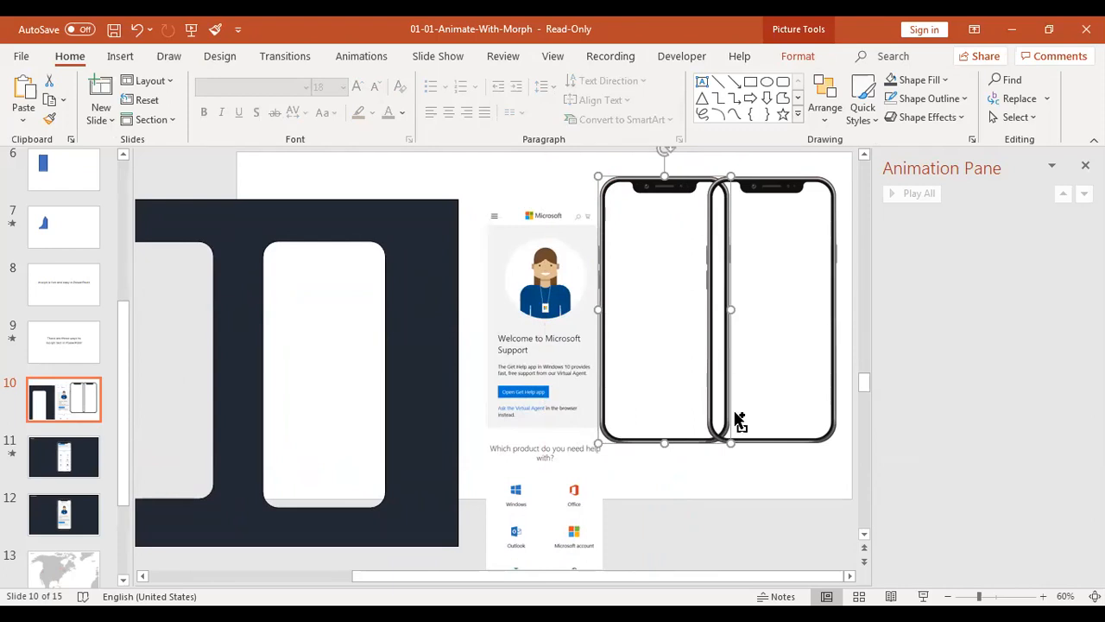
key(ctrl+z)
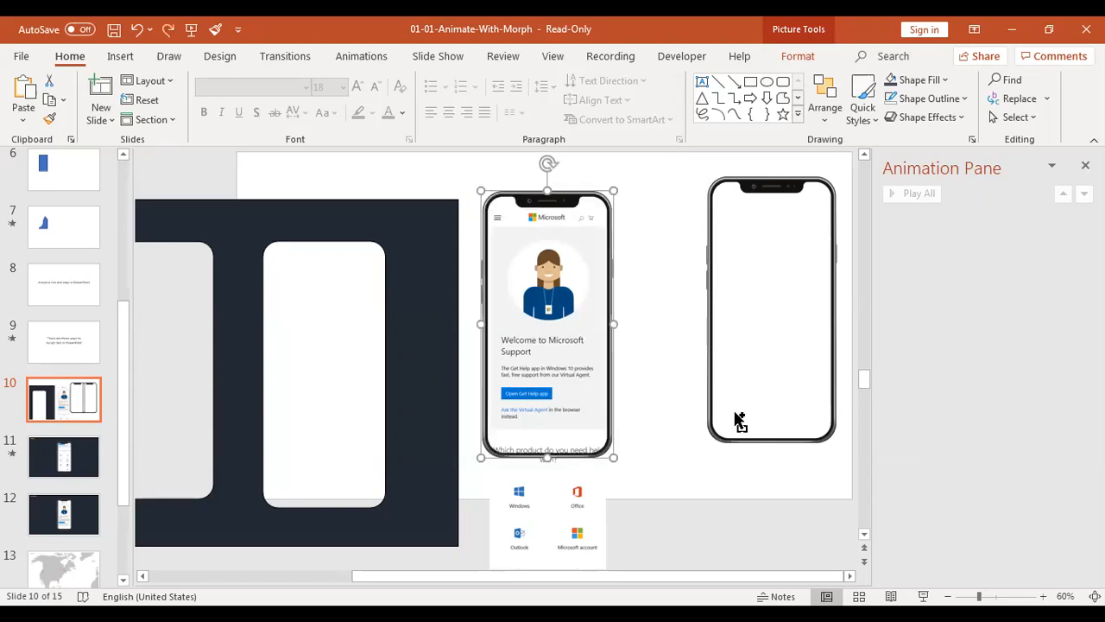
key(ctrl+z)
Step: Move the dark background shape back over the whole slide, aligning its original opening with the phone frame
drag(226, 295, 396, 300)
key(Down)
key(Up)
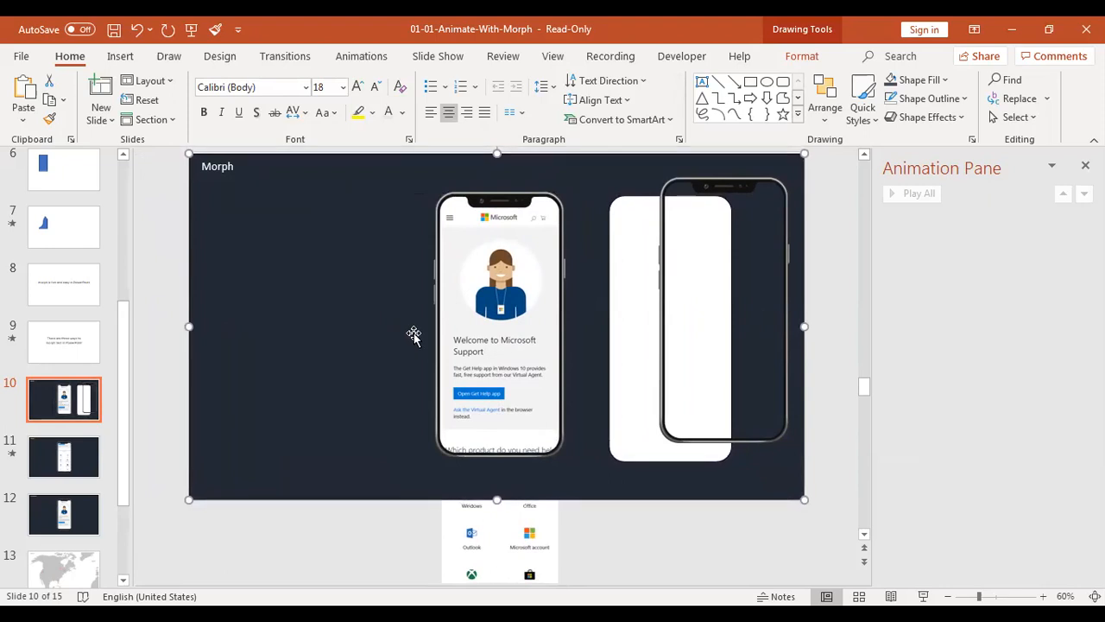
click(671, 525)
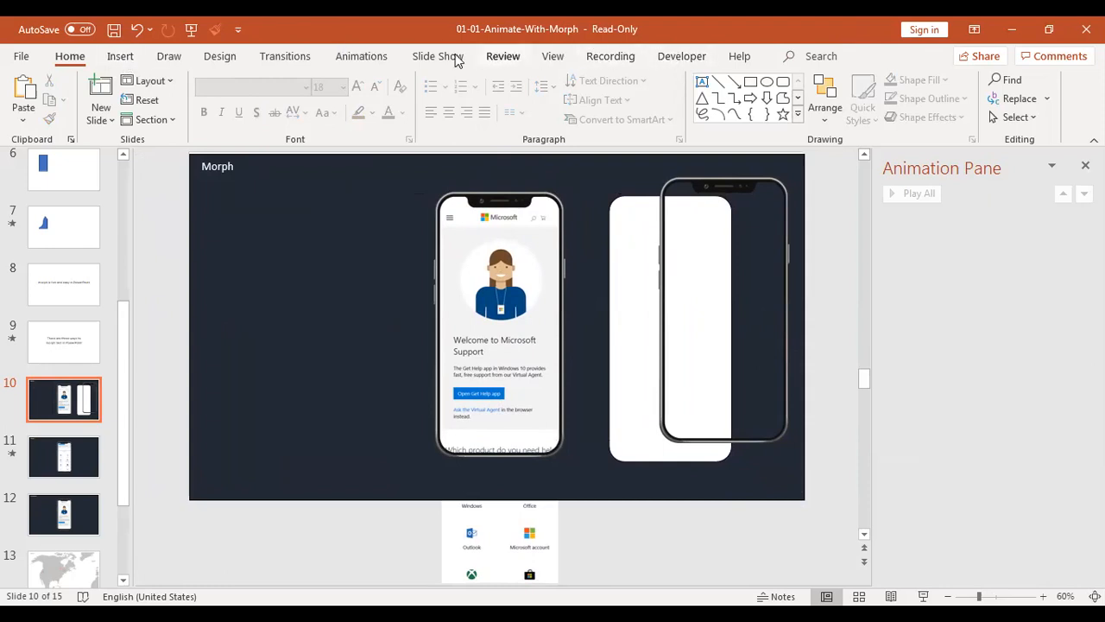
Step: Apply the Morph transition to slides 10 and 11
click(307, 58)
click(172, 100)
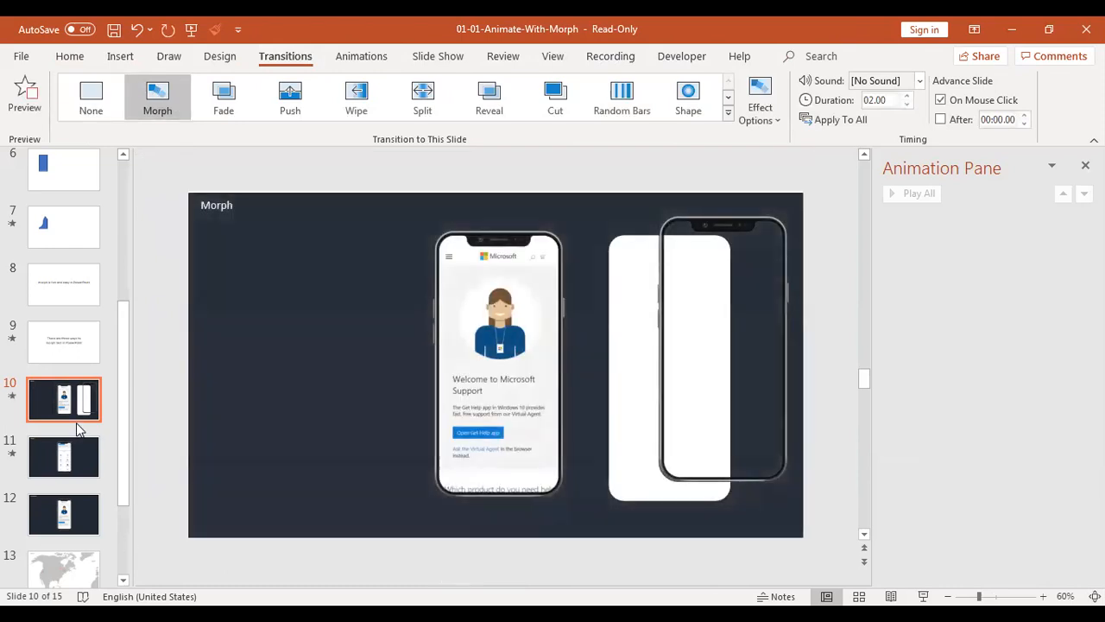
click(61, 457)
click(157, 96)
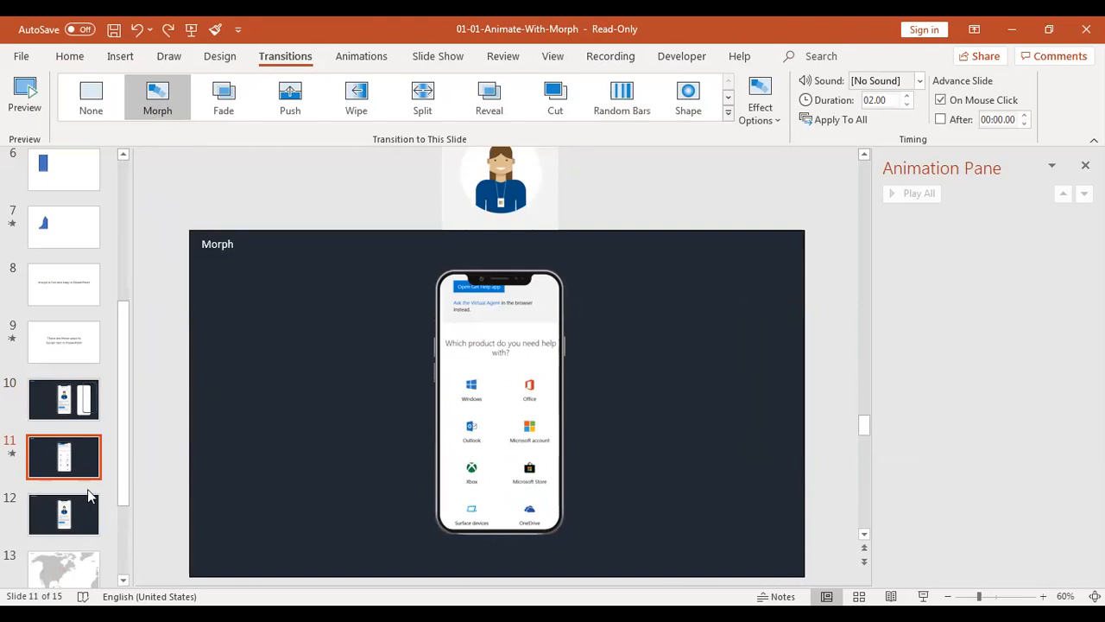
Step: Duplicate slide 11, the scrolled phone-screen slide, and open the copy as slide 12
click(89, 525)
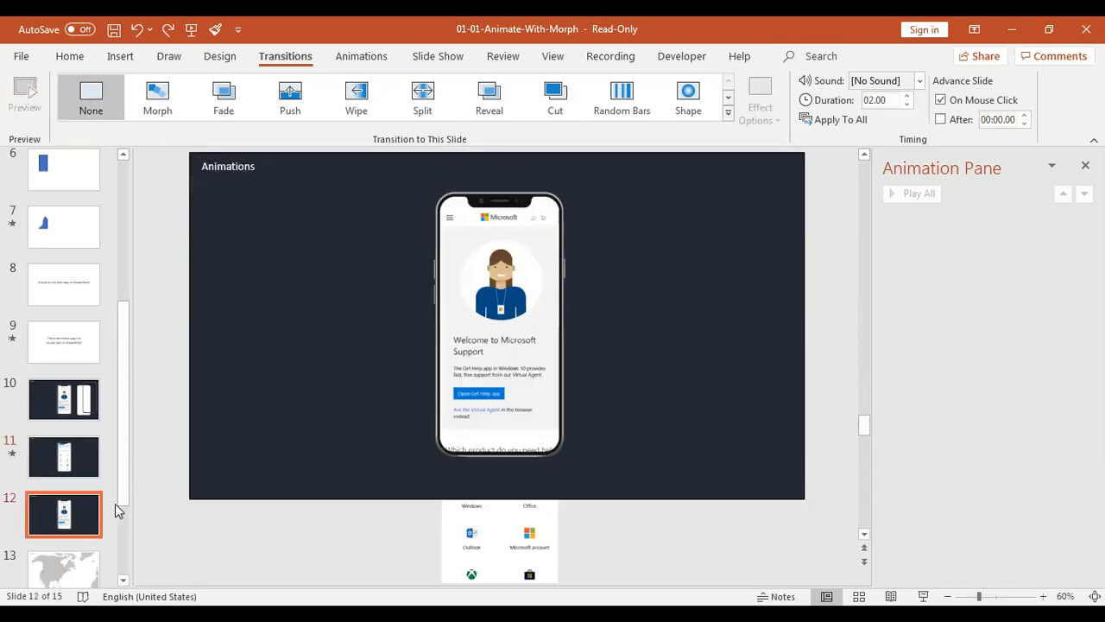
click(514, 348)
click(87, 469)
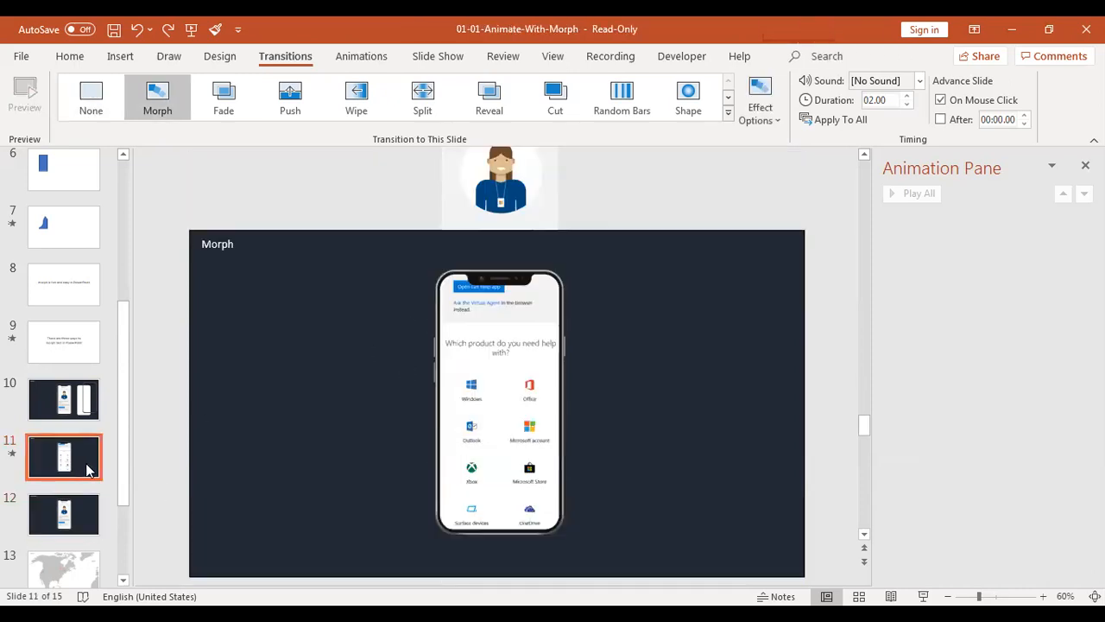
right_click(88, 469)
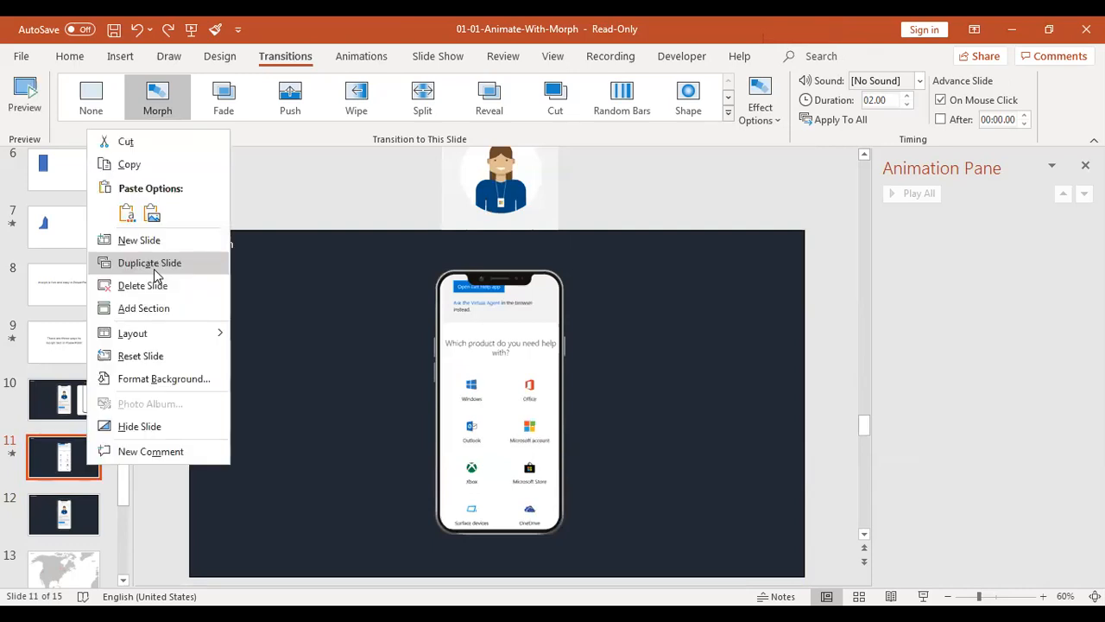
click(149, 263)
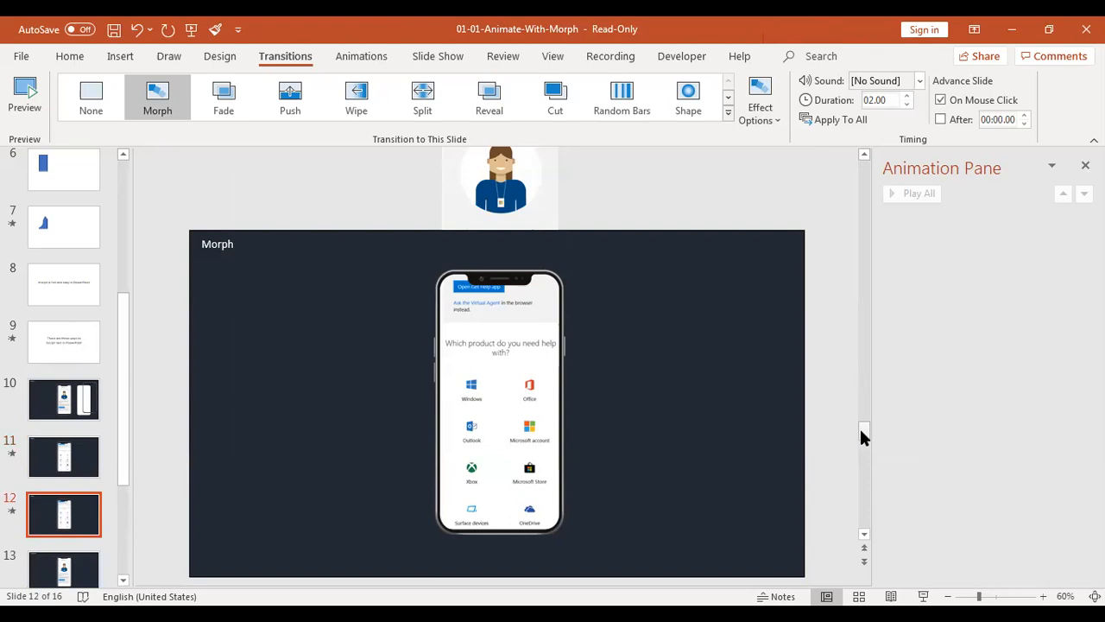
drag(860, 431, 867, 445)
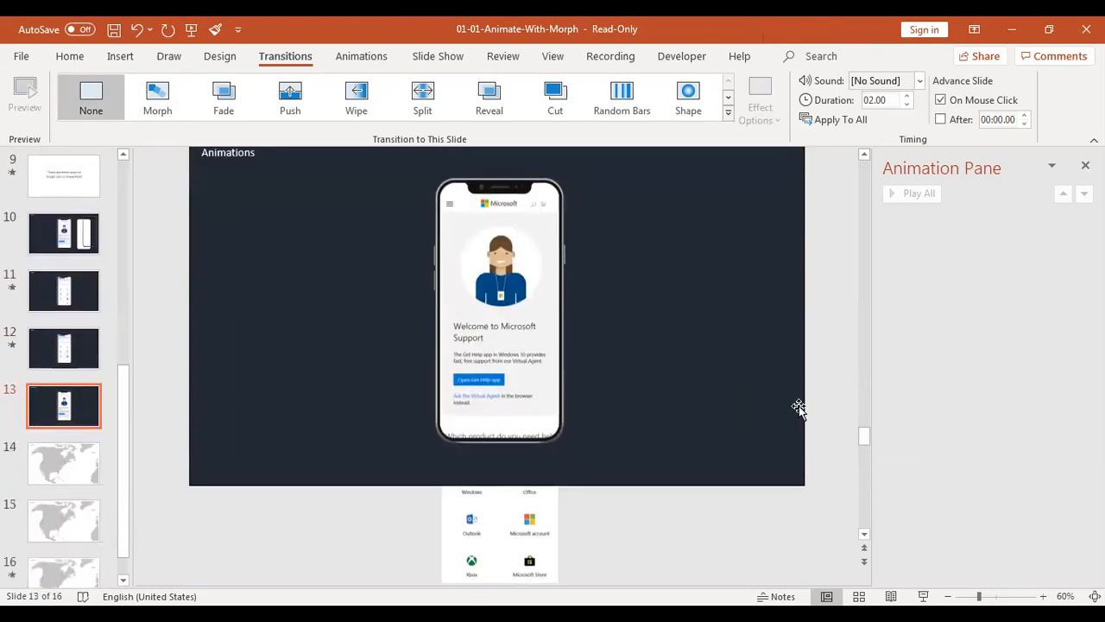
click(96, 345)
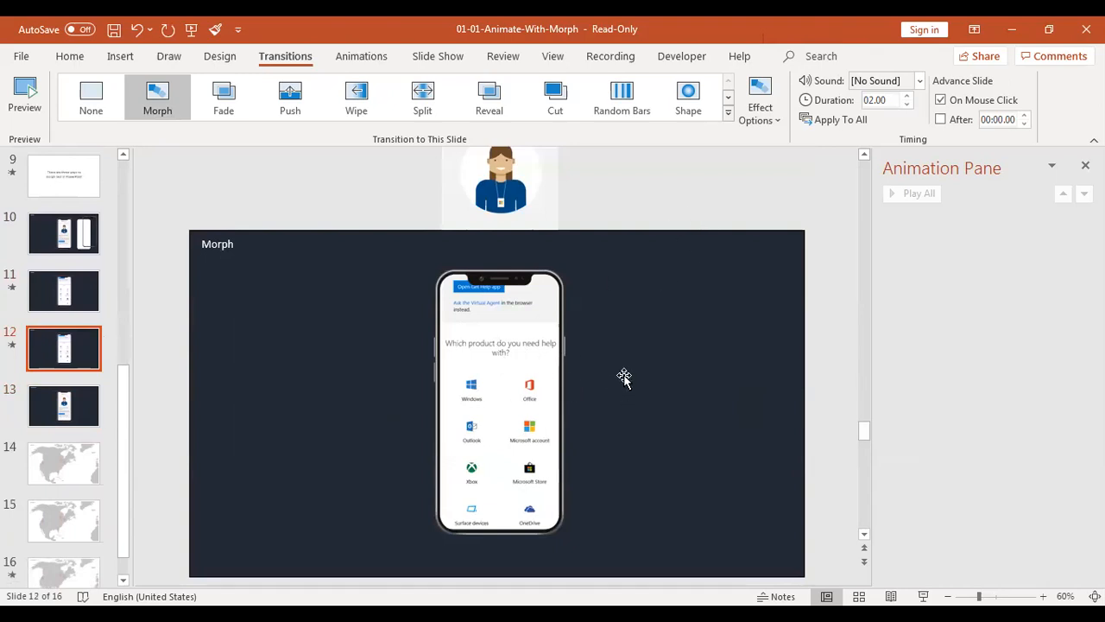
Step: Enlarge the phone frame and app screenshot together on slide 12, and move them up so the phone's lower part fills the slide
click(466, 338)
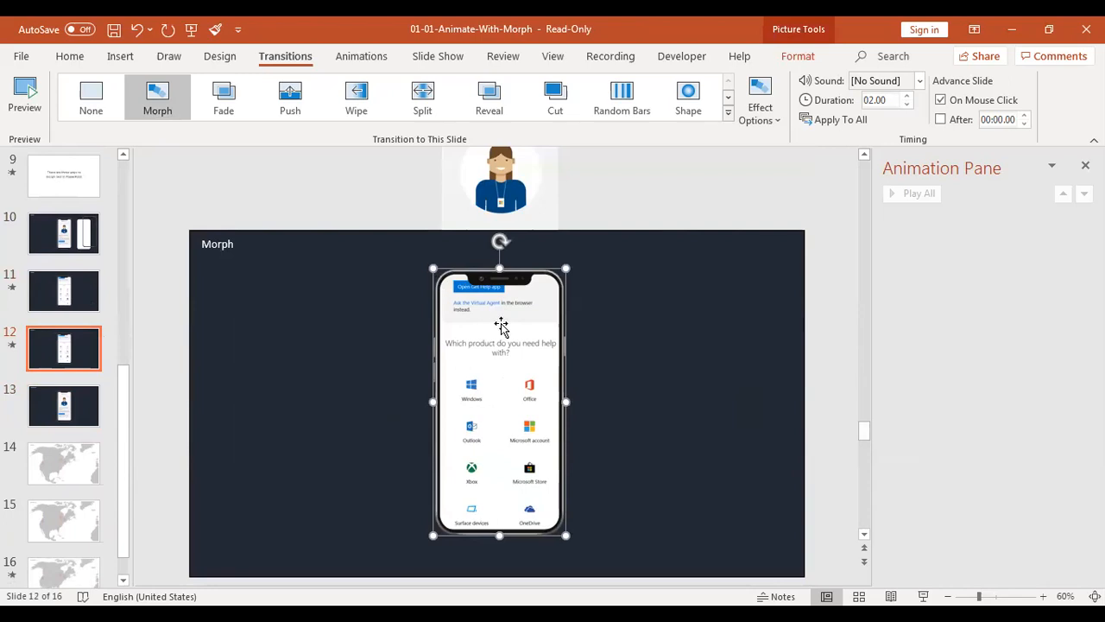
shift+click(509, 178)
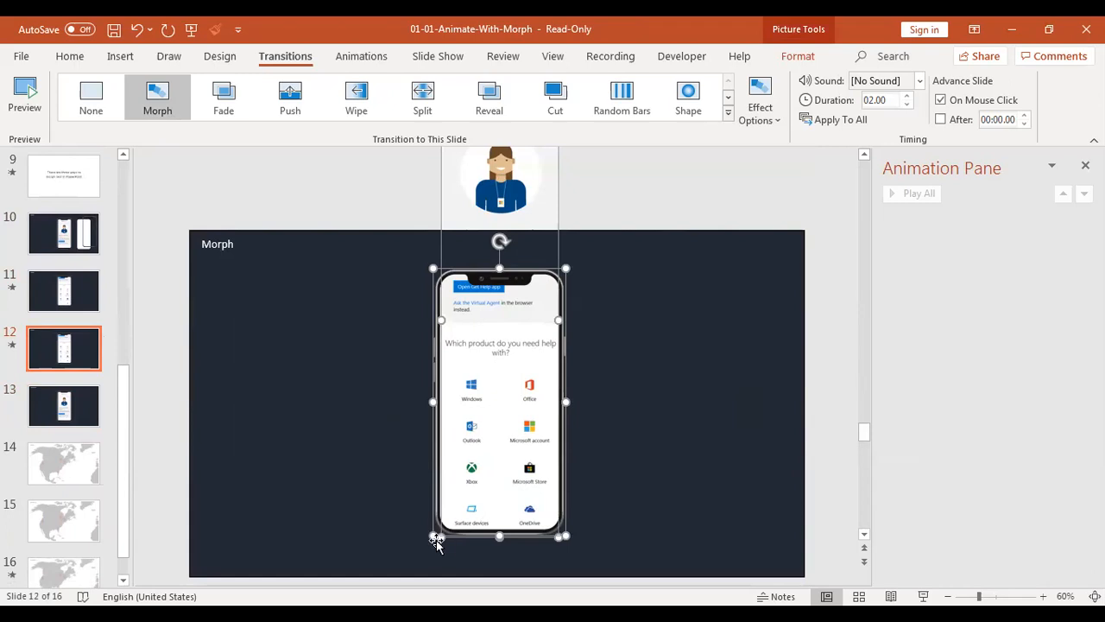
drag(427, 540, 311, 584)
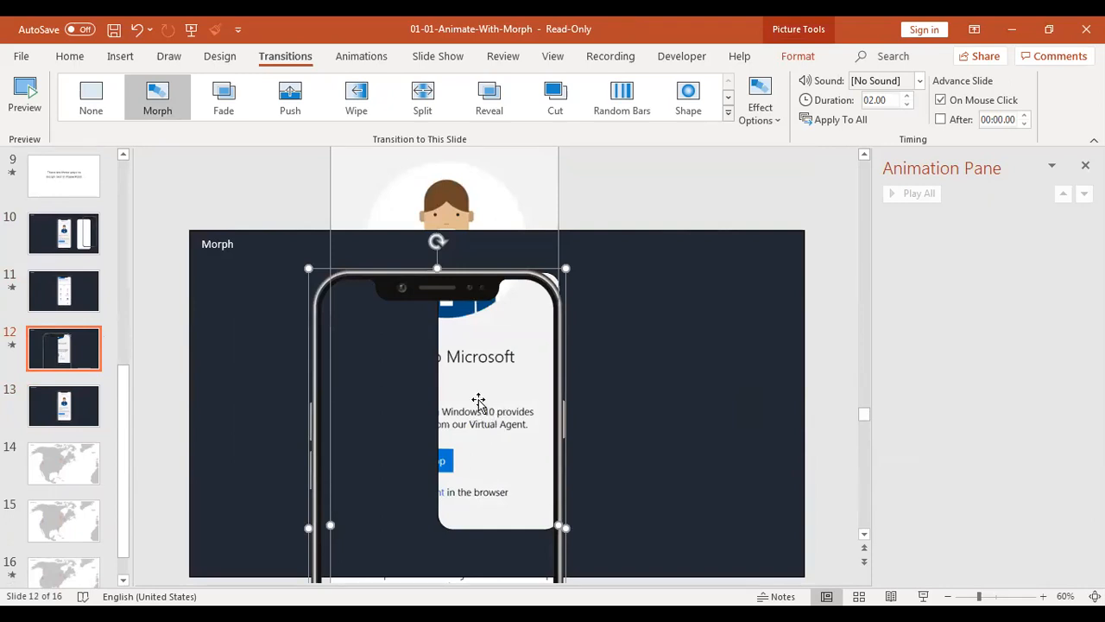
drag(478, 399, 548, 178)
Step: Replace slide 12's dark cut-out background with a black rectangle, 7.5" high and about 4.37" wide, filling the area left of the phone
click(678, 287)
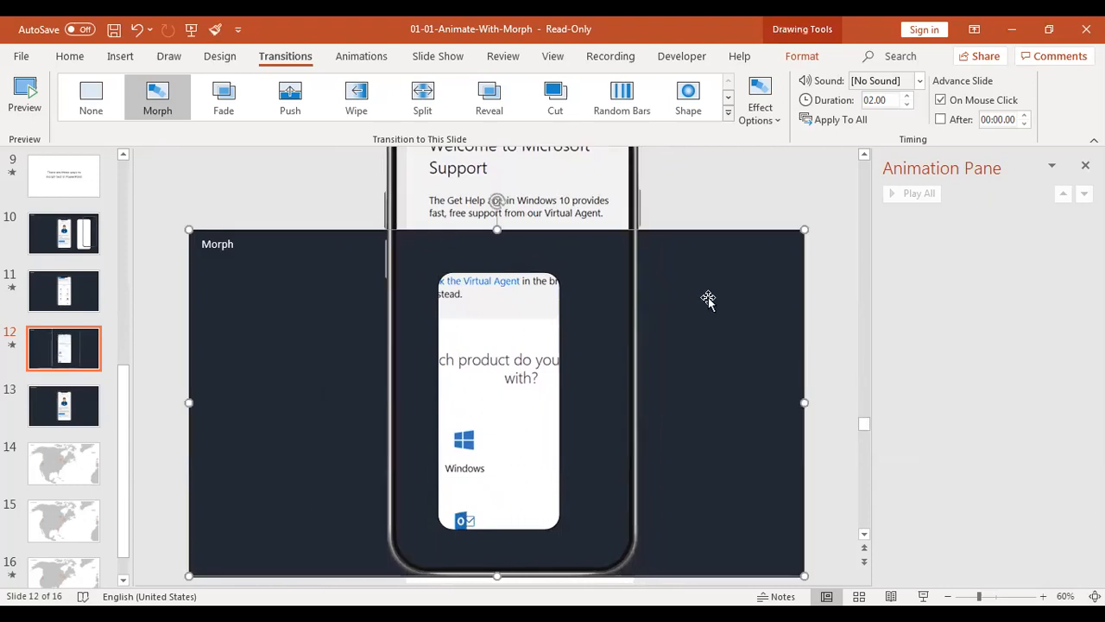
key(Delete)
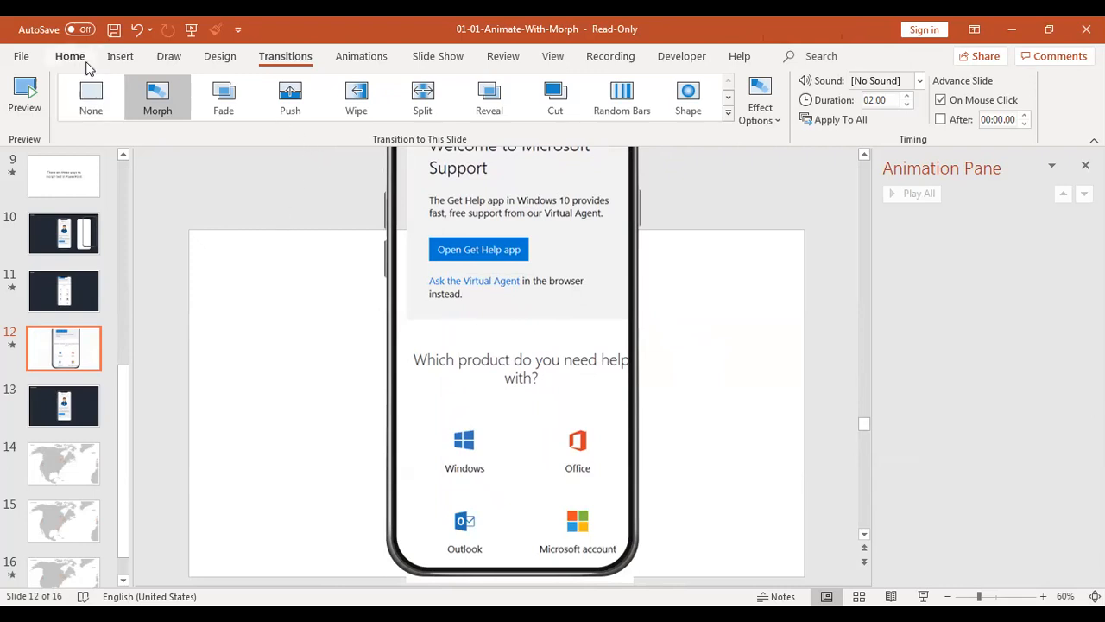
click(126, 62)
click(82, 397)
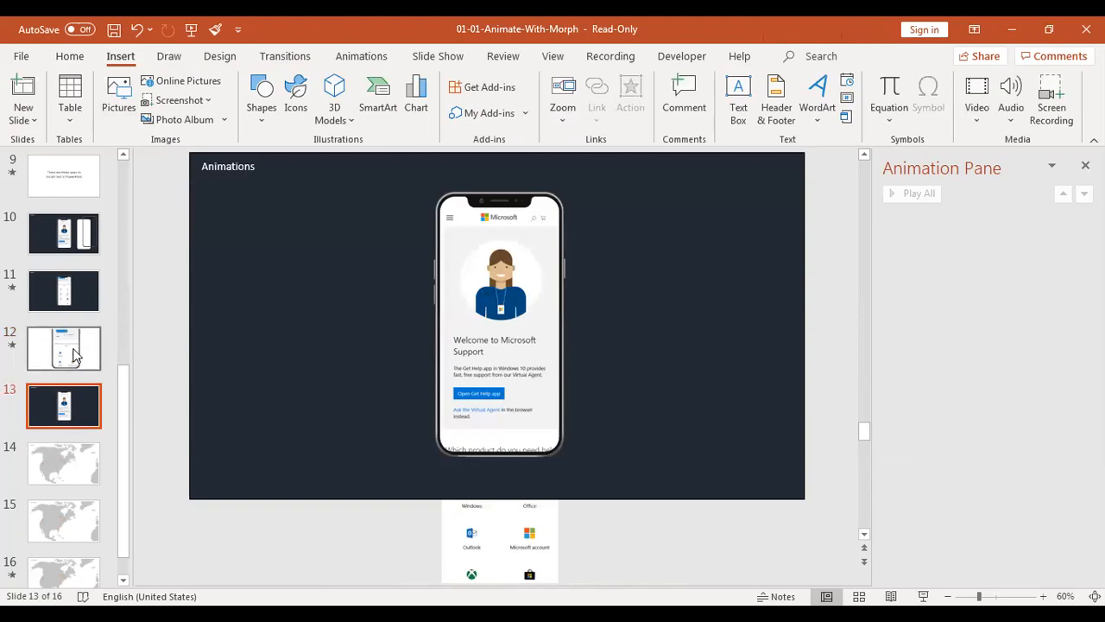
click(64, 347)
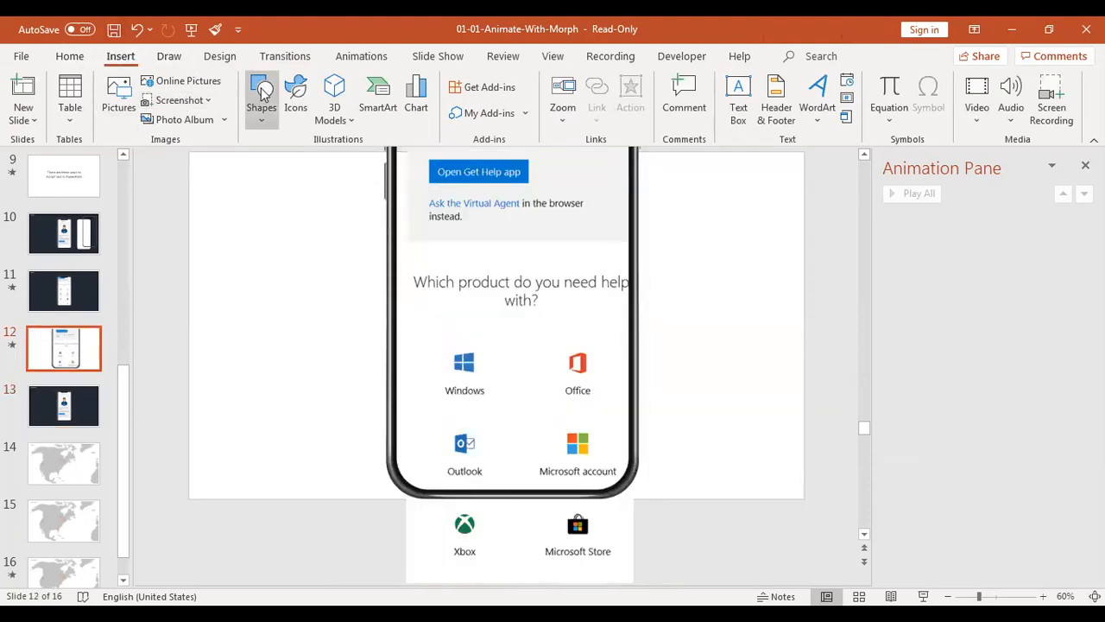
click(271, 113)
click(303, 144)
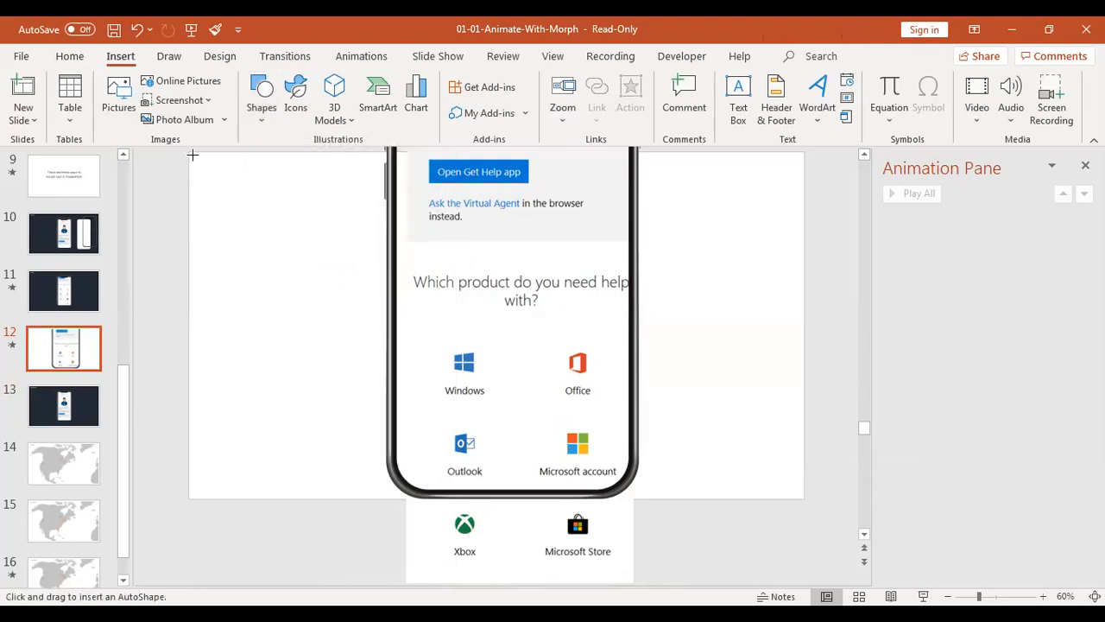
mouse_move(205, 165)
mouse_down()
mouse_move(353, 412)
mouse_move(398, 504)
mouse_move(386, 504)
mouse_up()
drag(384, 332, 391, 331)
click(296, 98)
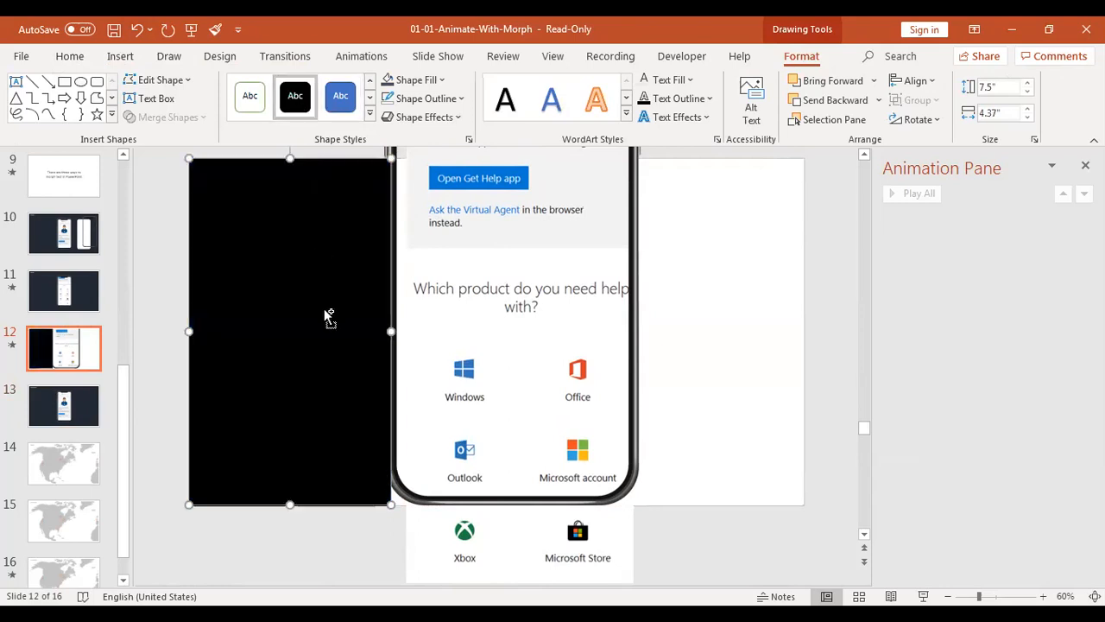
Step: Duplicate the black rectangle and place the copy against the phone's right side to cover the rest of the slide
key(ctrl+c)
key(ctrl+v)
drag(313, 308, 734, 288)
Step: Move both black rectangles to the bottom of the stacking order, behind the phone, screenshot and Morph label
click(816, 120)
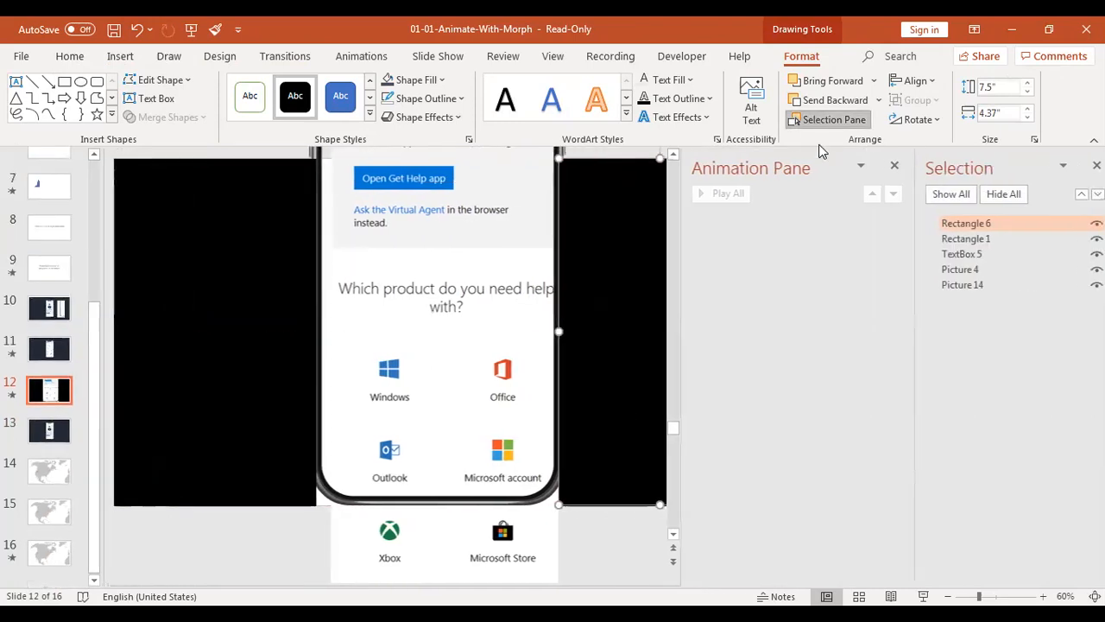
drag(988, 218, 1000, 295)
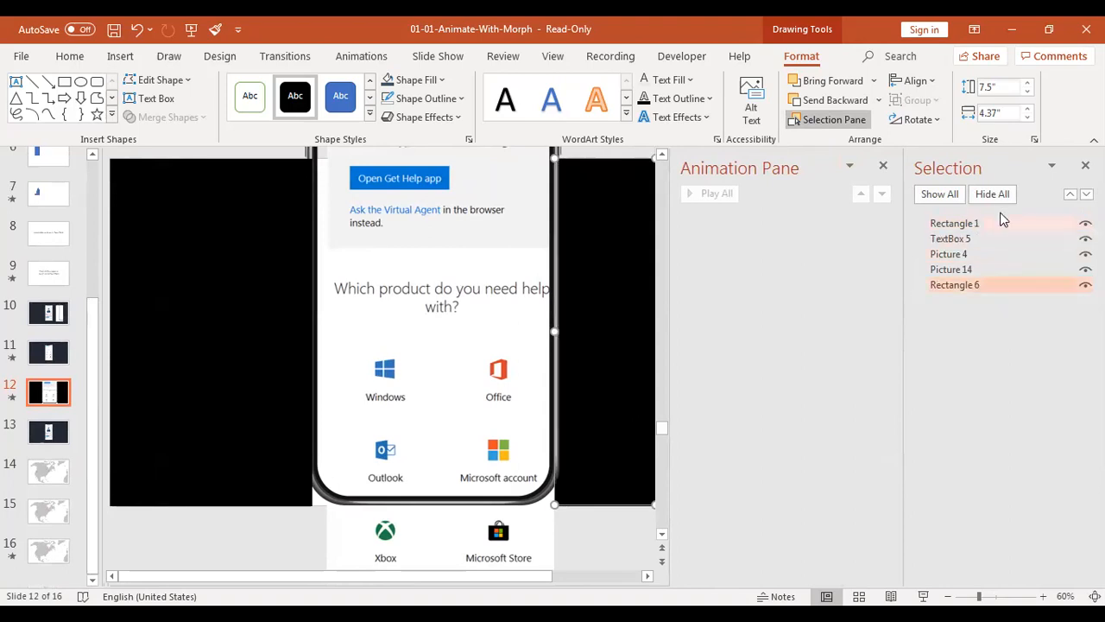
drag(984, 225, 991, 290)
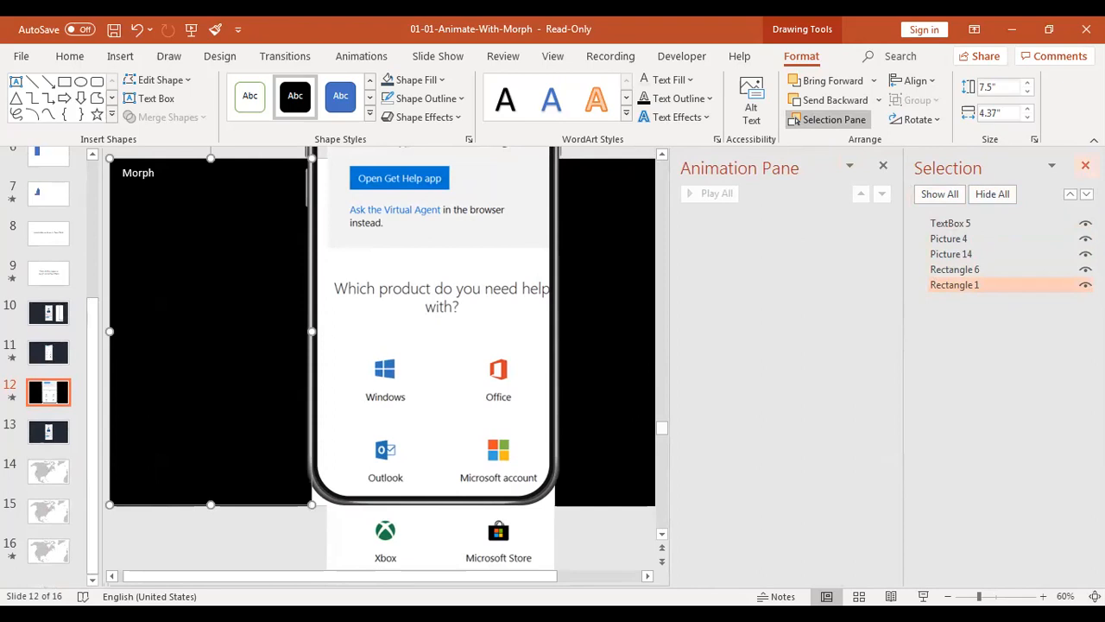
click(1085, 165)
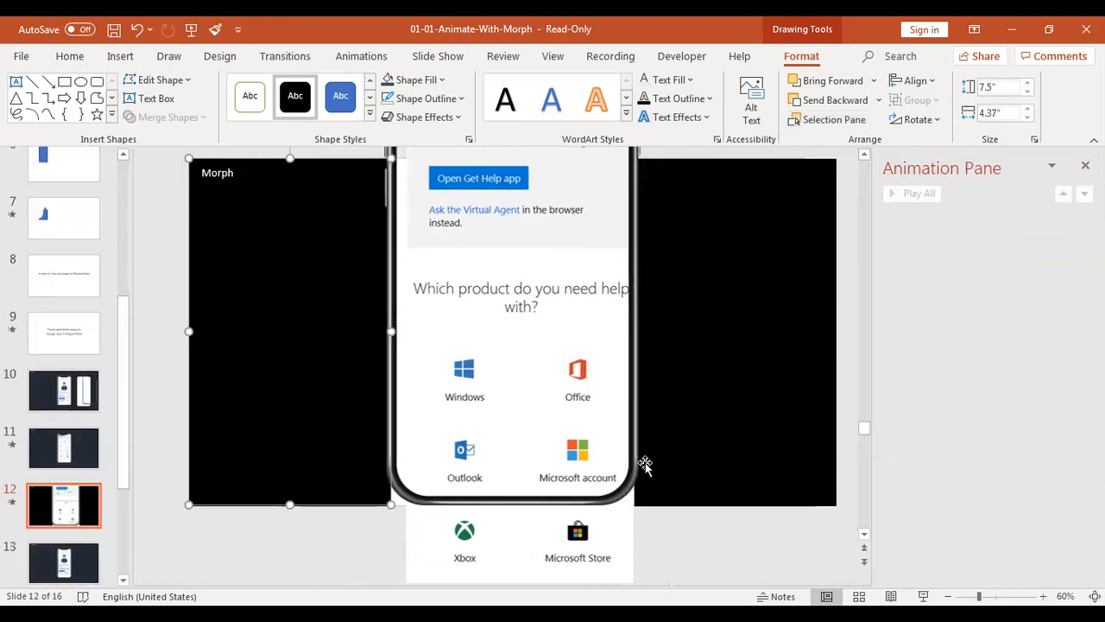
Step: Shift the enlarged phone frame and screenshot down together, and nudge the screenshot left to centre it inside the frame
click(526, 349)
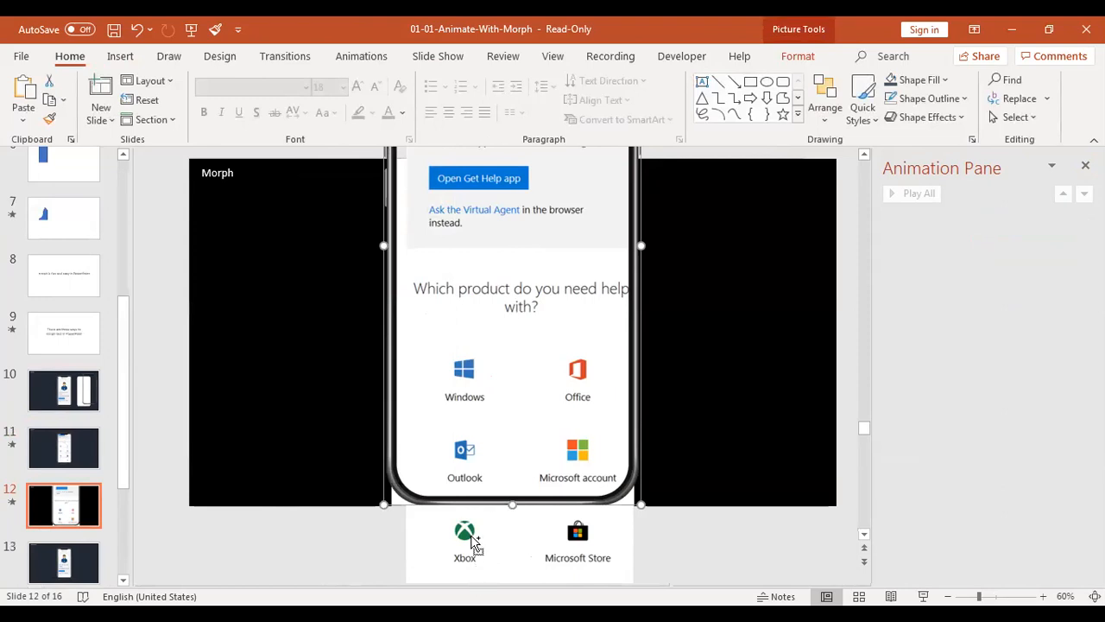
drag(519, 349, 519, 423)
scroll(713, 511, down, 1)
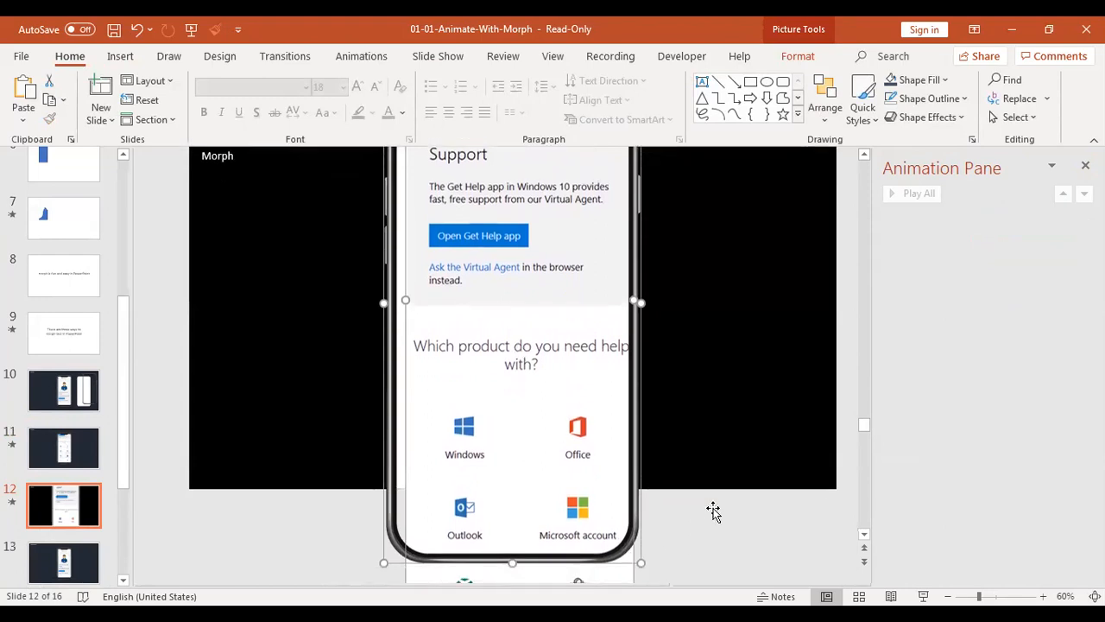
drag(542, 582, 541, 563)
drag(543, 566, 545, 500)
click(691, 482)
scroll(727, 483, up, 5)
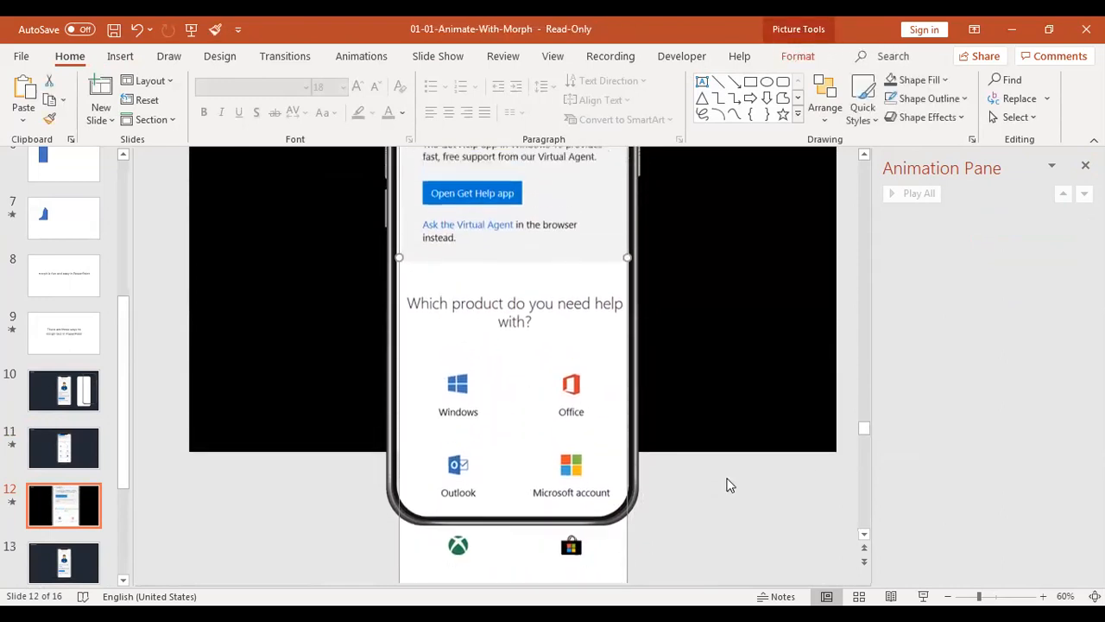